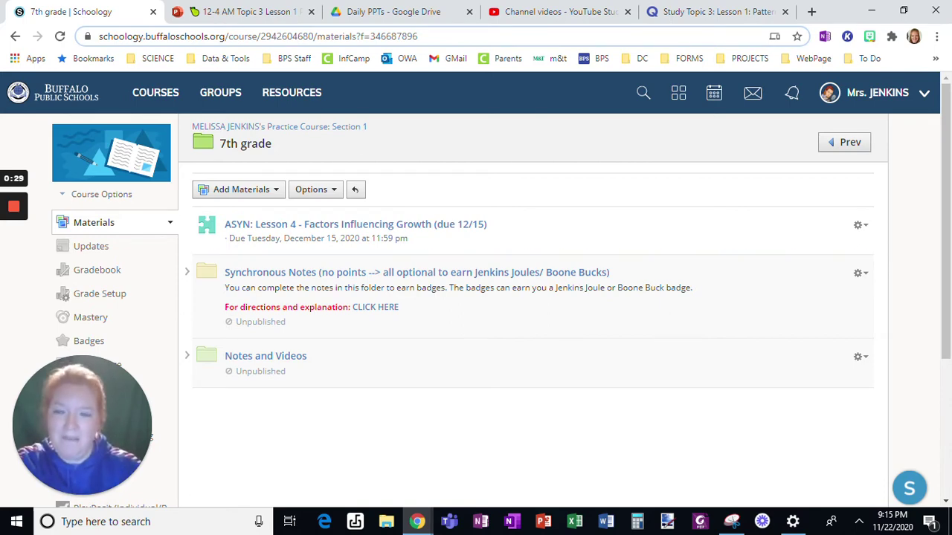
# Step: Look over the prepared lesson resources in Google Drive, YouTube Studio, Quizlet and PowerPoint, and return to the Schoology course
pyautogui.click(394, 12)
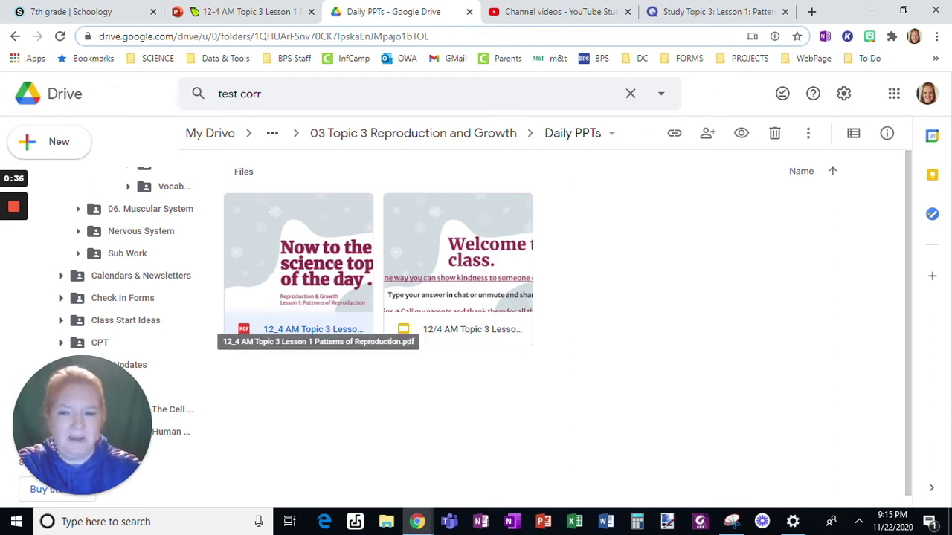
pyautogui.click(557, 12)
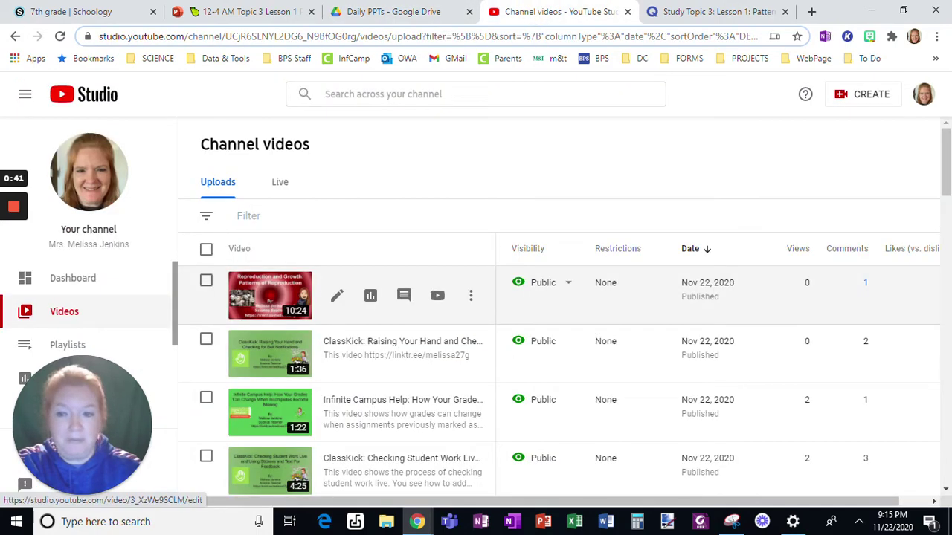
pyautogui.click(676, 12)
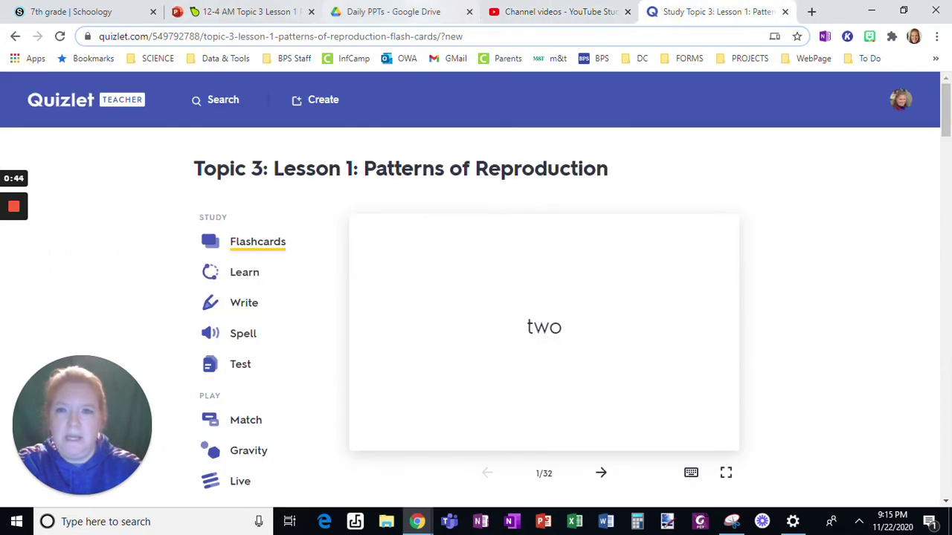
pyautogui.click(287, 14)
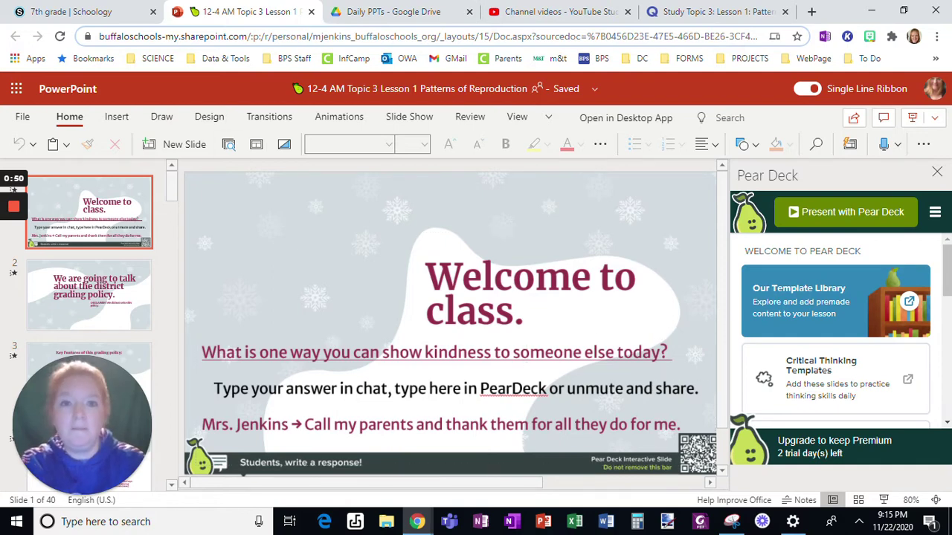
pyautogui.click(58, 11)
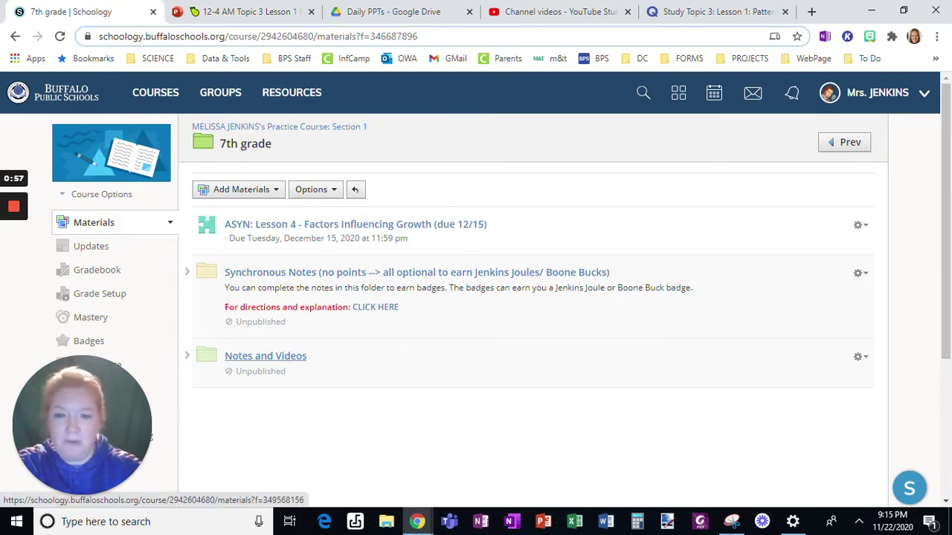
# Step: Open the "Lesson 1 (patterns of reproduction): Video, Notes, Quizlet" page from the Notes and Videos folder for editing
pyautogui.click(287, 356)
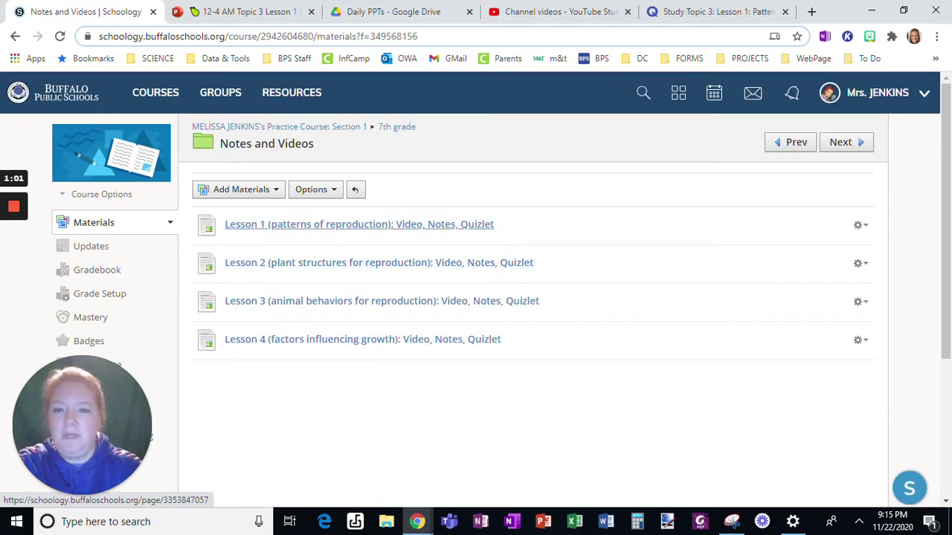
pyautogui.click(308, 224)
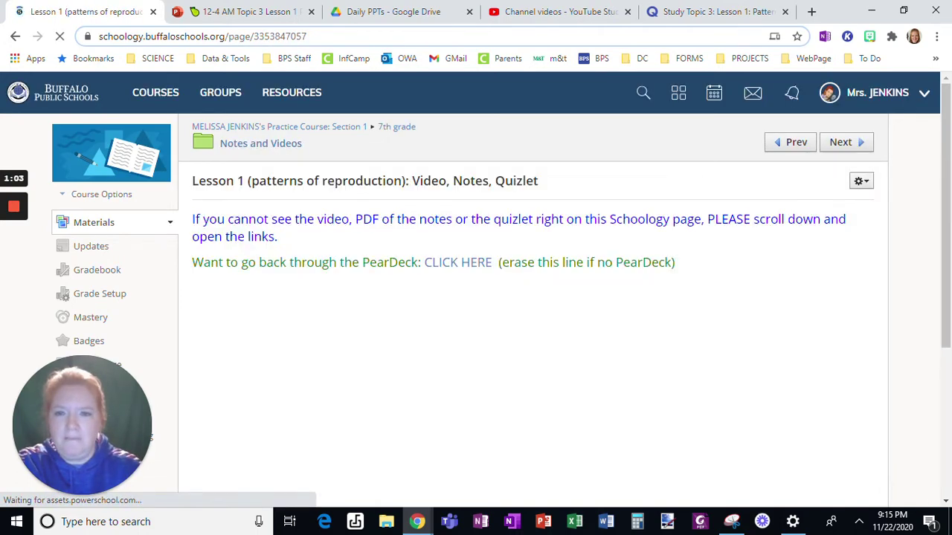
pyautogui.click(860, 180)
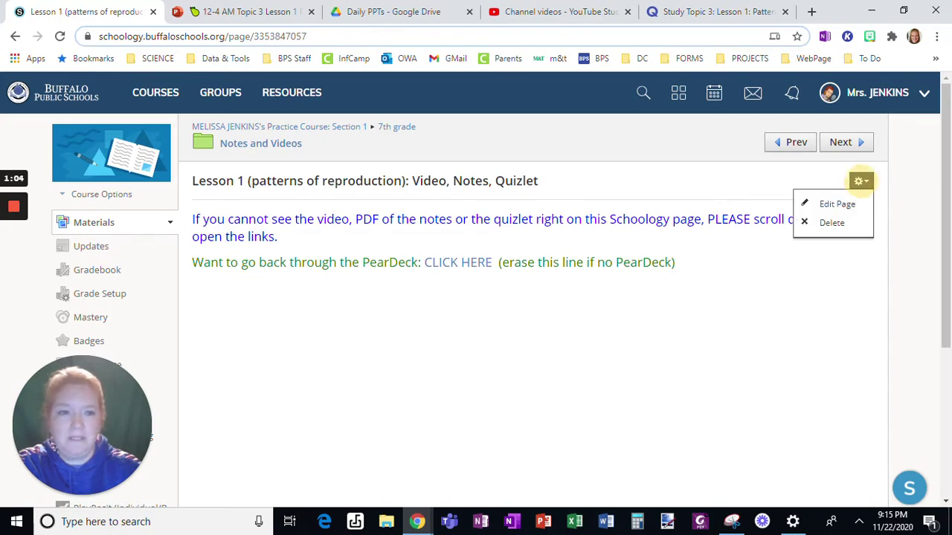
pyautogui.click(837, 202)
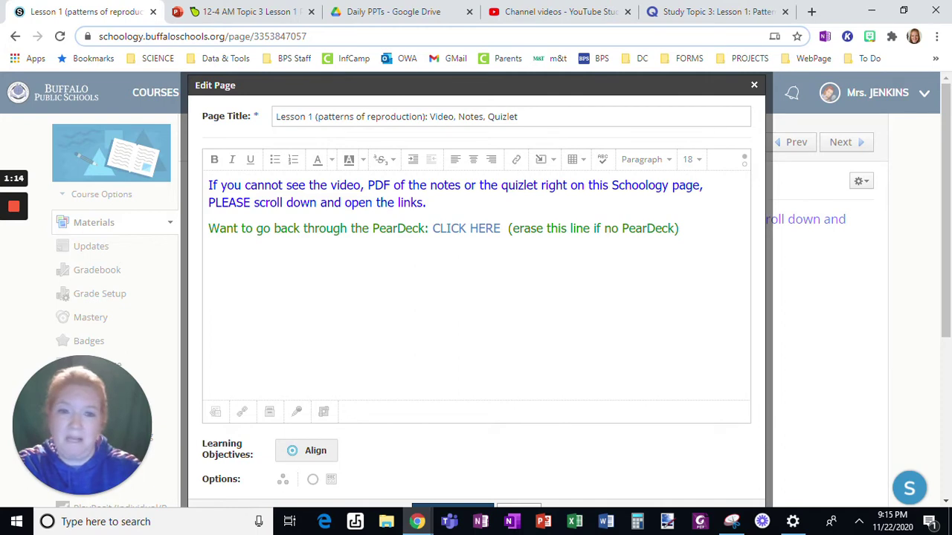
# Step: Delete the note "(erase this line if no PearDeck)" from the end of the green PearDeck line
pyautogui.moveTo(679, 229); pyautogui.dragTo(187, 224)
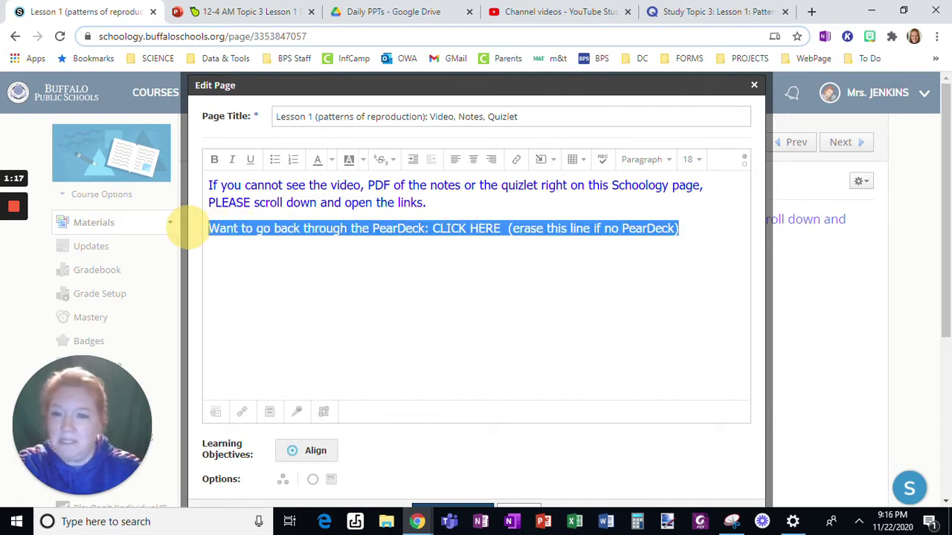
pyautogui.click(387, 318)
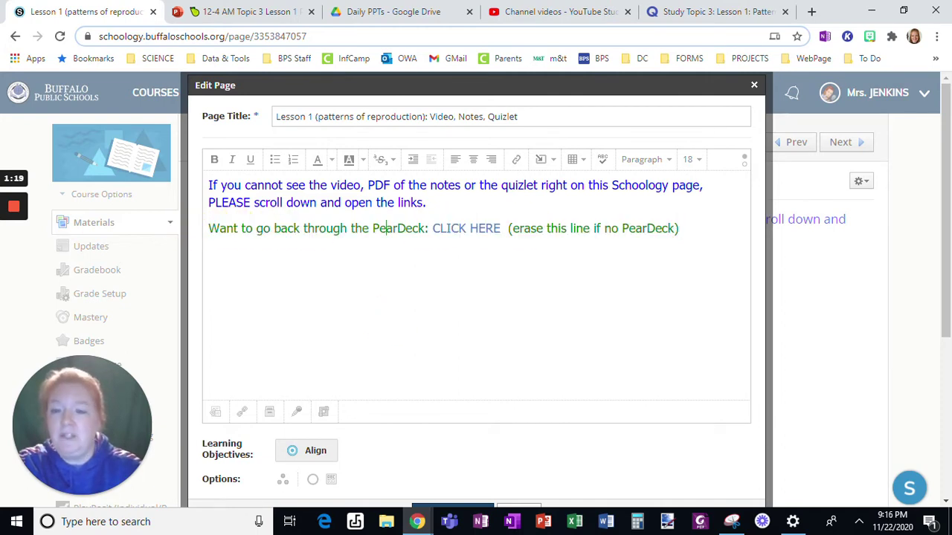
pyautogui.moveTo(679, 229); pyautogui.dragTo(510, 238)
pyautogui.press('BackSpace')
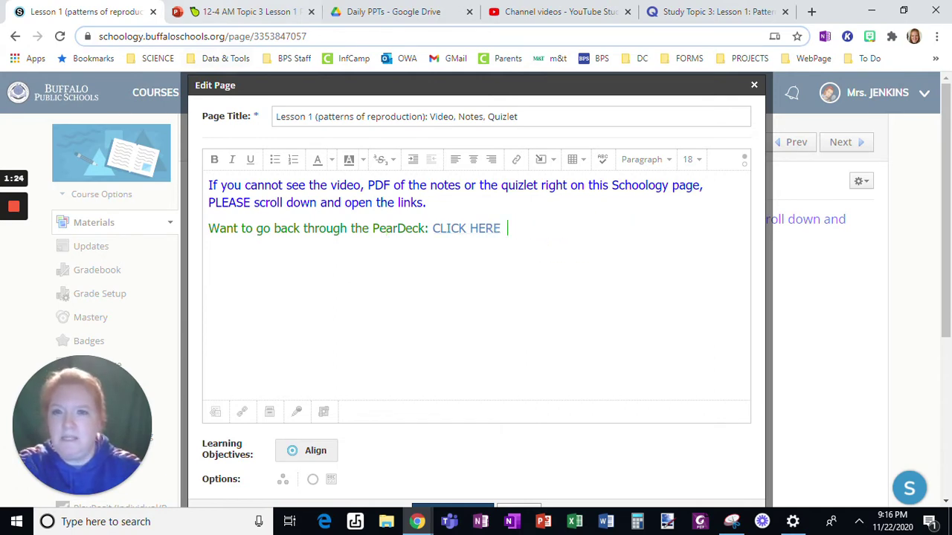
# Step: Switch to the PowerPoint deck, present it with Pear Deck as a Student-Paced Activity, and copy the student link
pyautogui.click(223, 12)
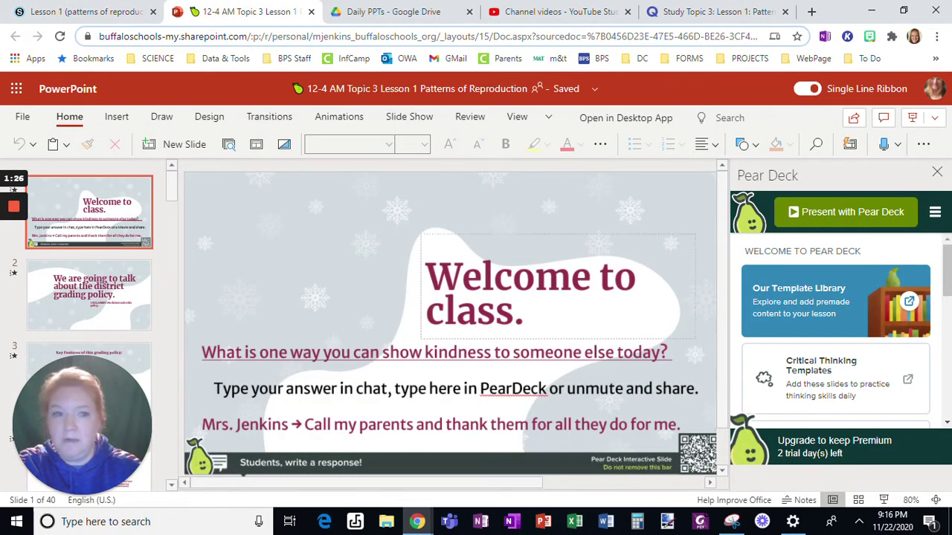
pyautogui.click(818, 212)
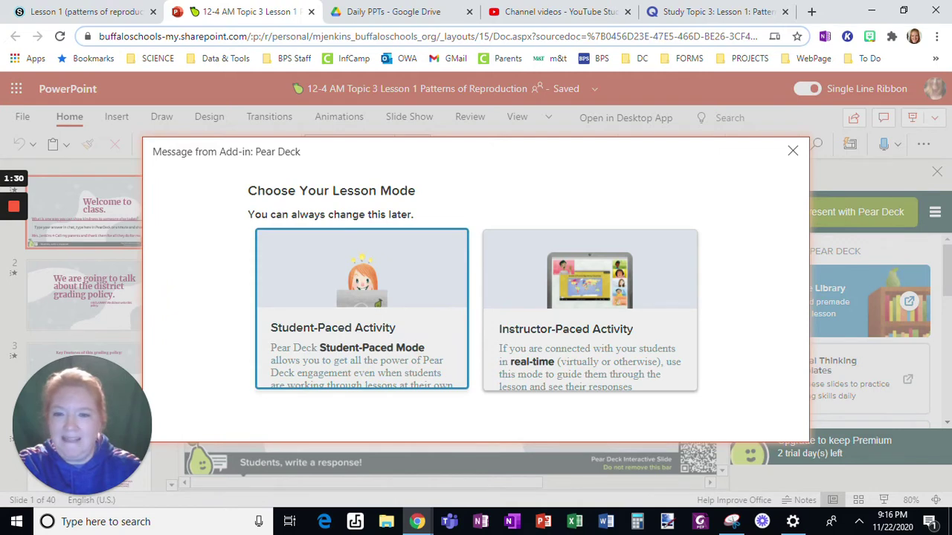
pyautogui.click(368, 313)
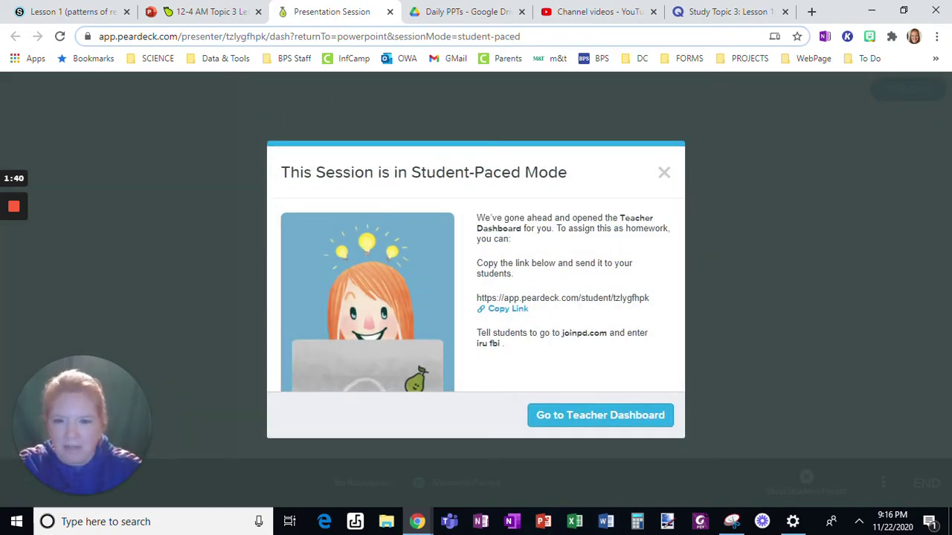
pyautogui.click(507, 310)
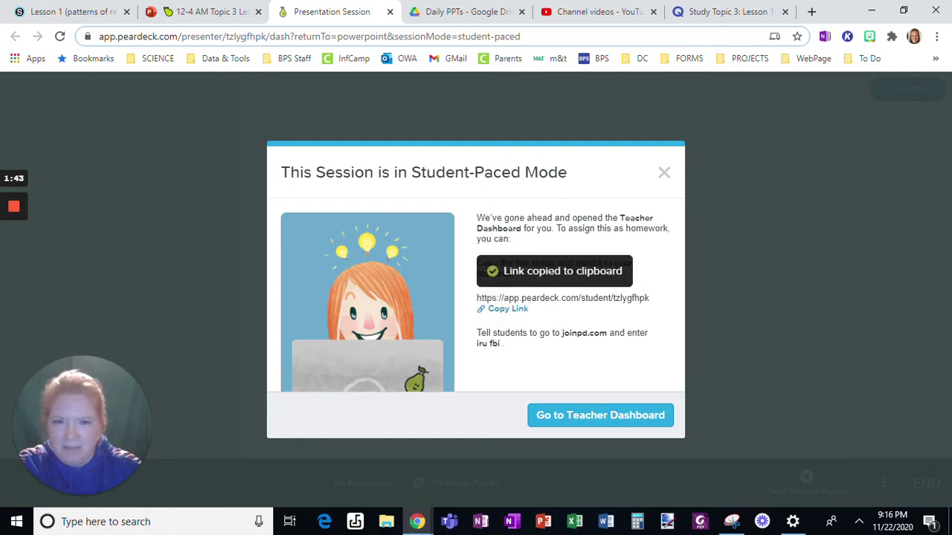
# Step: Back on the Schoology page, update the CLICK HERE link in the PearDeck line with the copied Pear Deck student URL
pyautogui.click(73, 11)
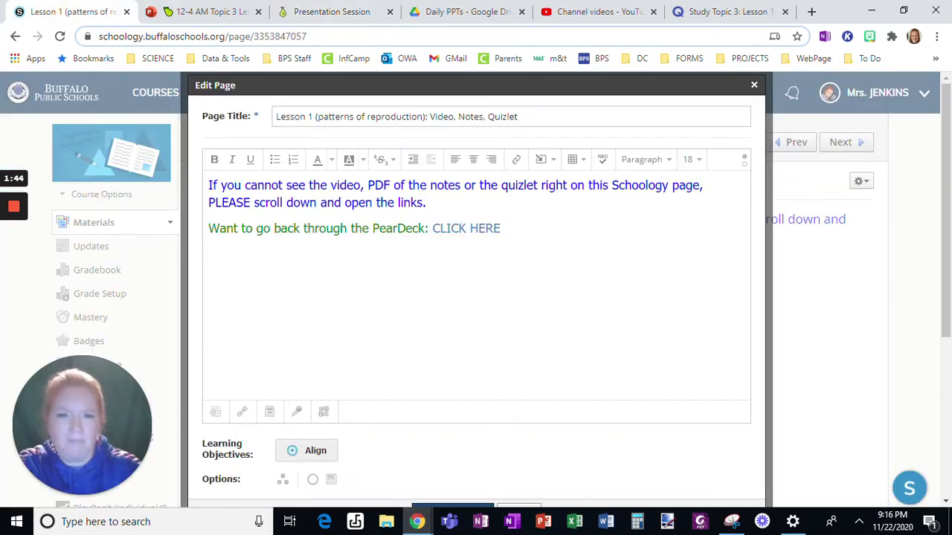
pyautogui.moveTo(506, 228); pyautogui.dragTo(436, 228)
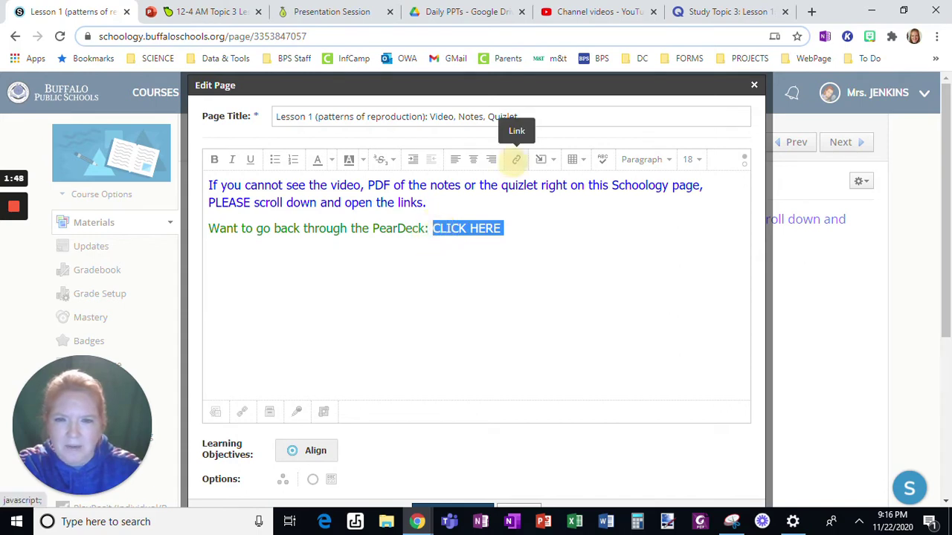
pyautogui.click(516, 160)
pyautogui.tripleClick(484, 222)
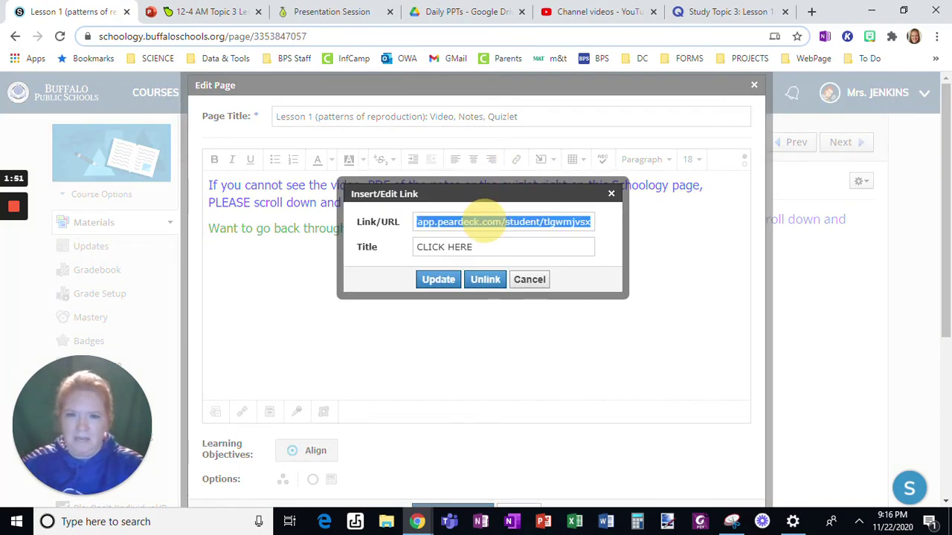
pyautogui.hotkey('ctrl', 'v')
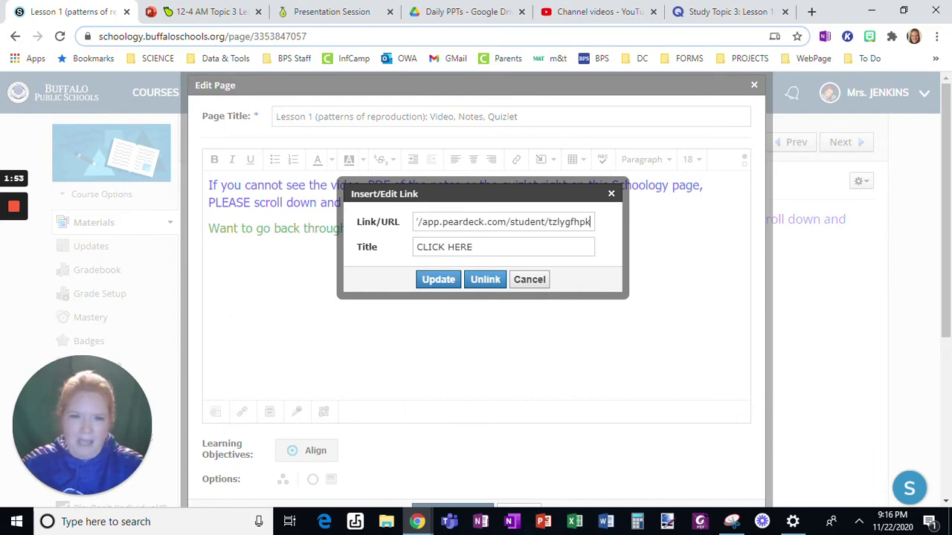
pyautogui.click(439, 278)
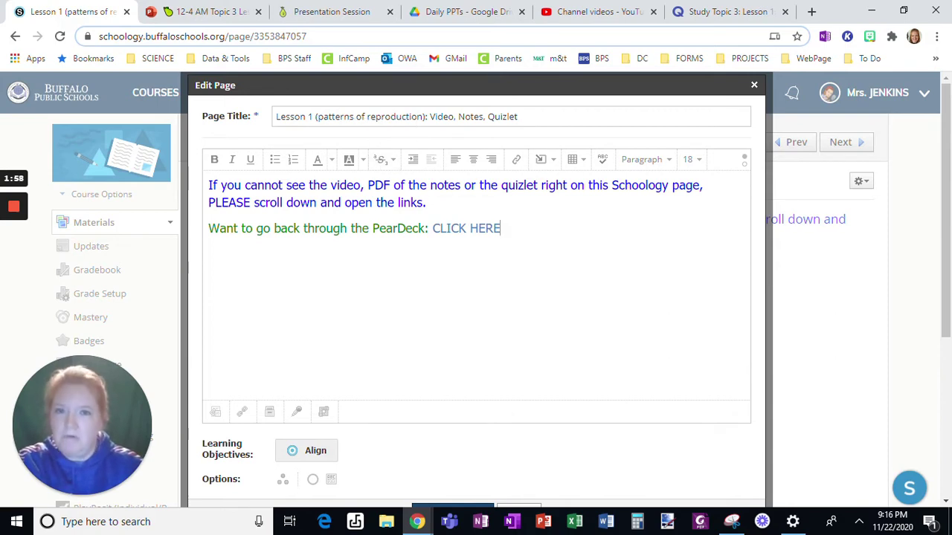
# Step: Add a new line below the PearDeck line and copy the shareable link of the Patterns of Reproduction video from YouTube Studio
pyautogui.press('Return')
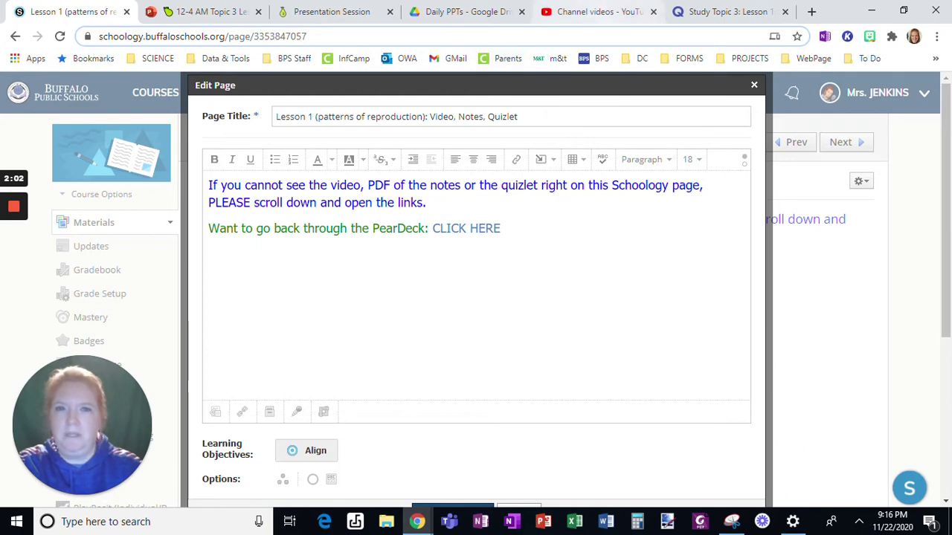
pyautogui.click(599, 11)
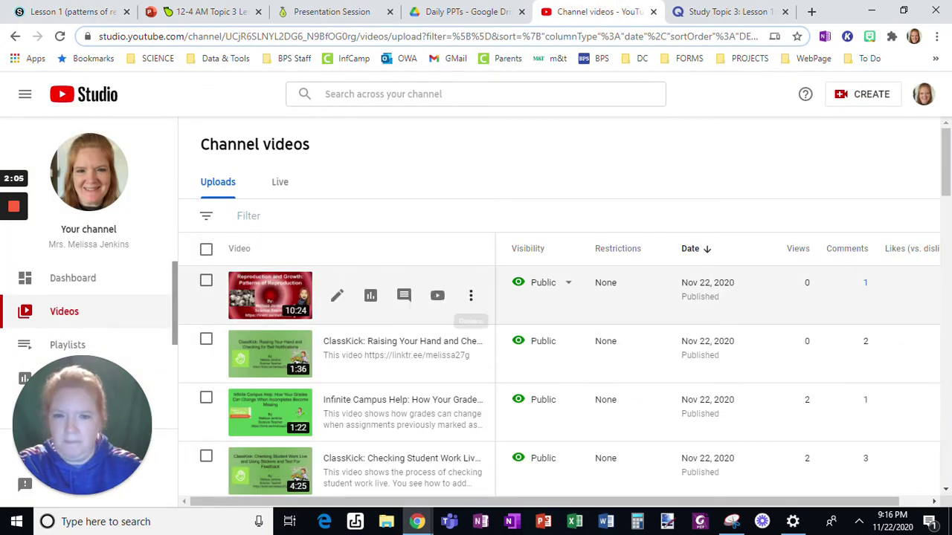
pyautogui.click(470, 295)
pyautogui.click(424, 320)
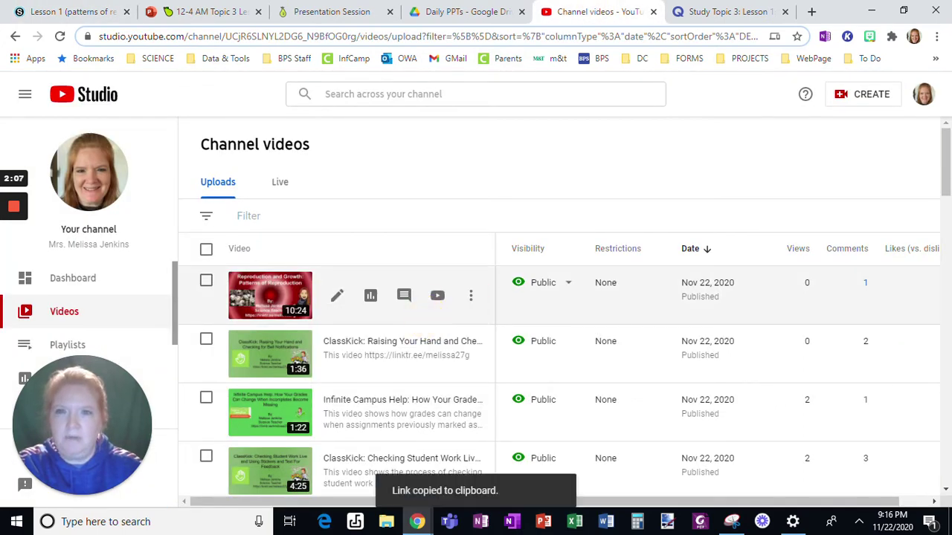
pyautogui.click(71, 12)
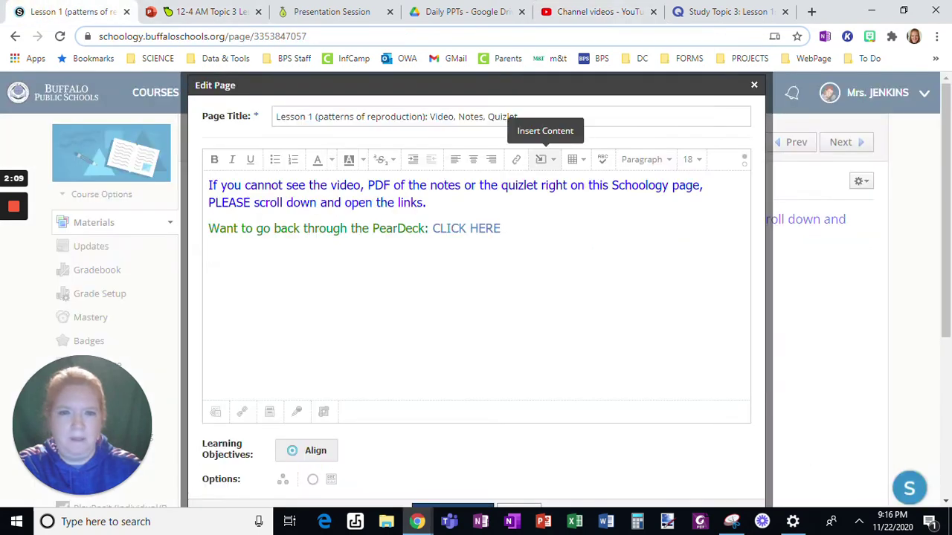
pyautogui.click(547, 159)
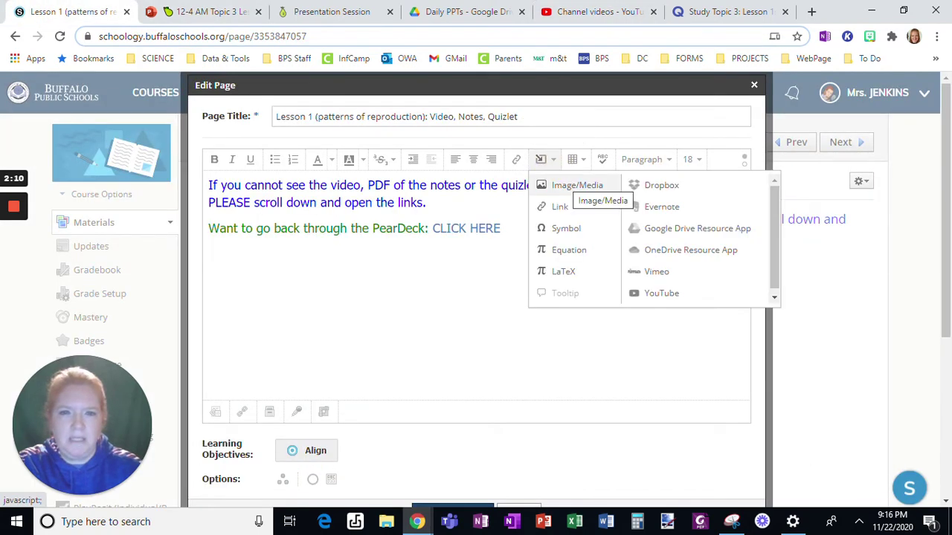
pyautogui.click(577, 184)
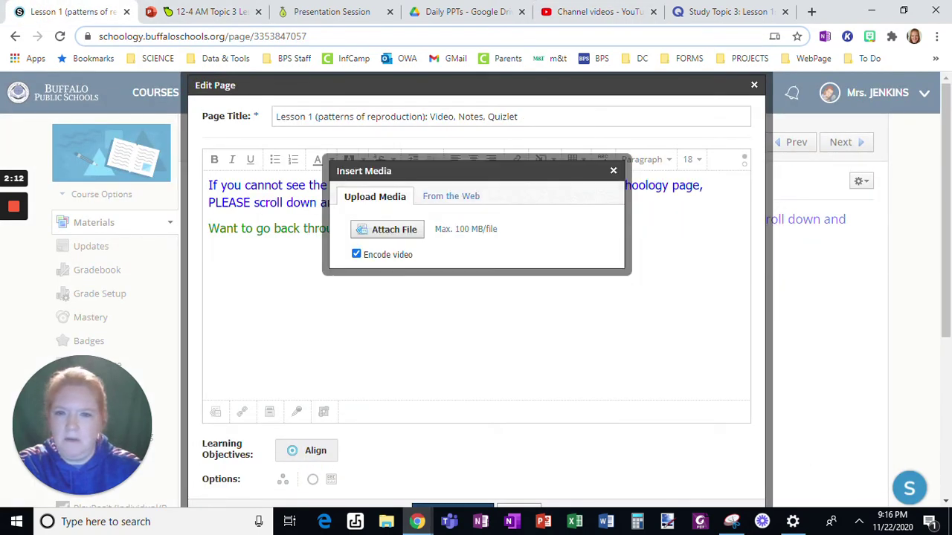
pyautogui.click(451, 196)
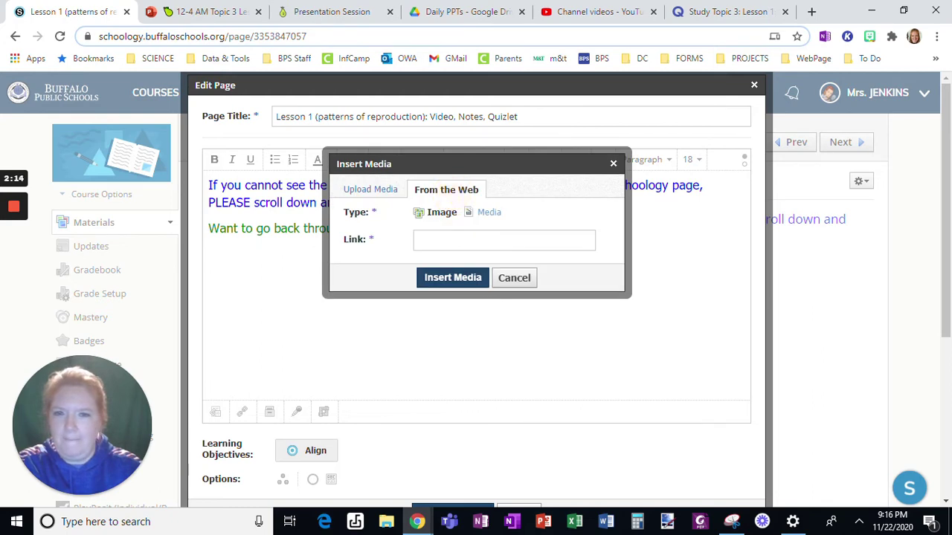
pyautogui.click(483, 212)
pyautogui.click(469, 239)
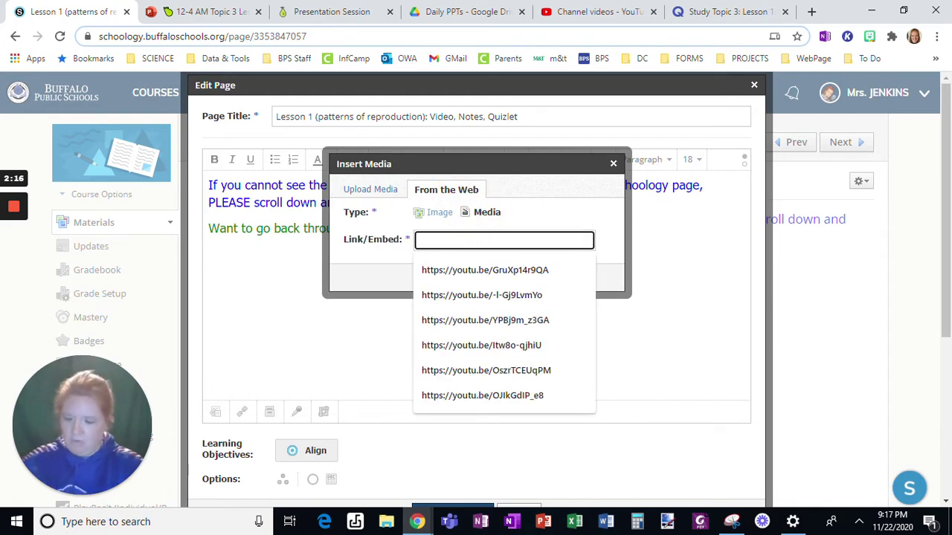
pyautogui.hotkey('ctrl', 'v')
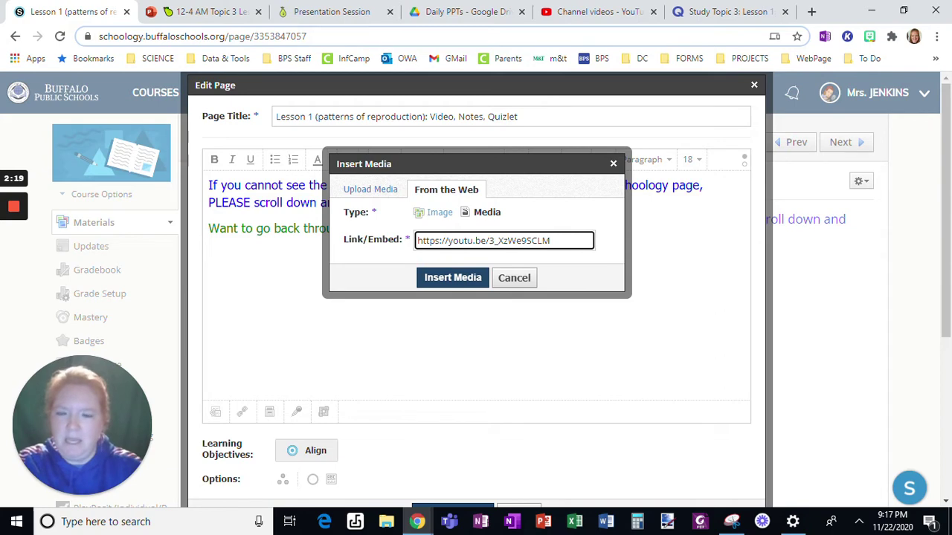
pyautogui.click(453, 278)
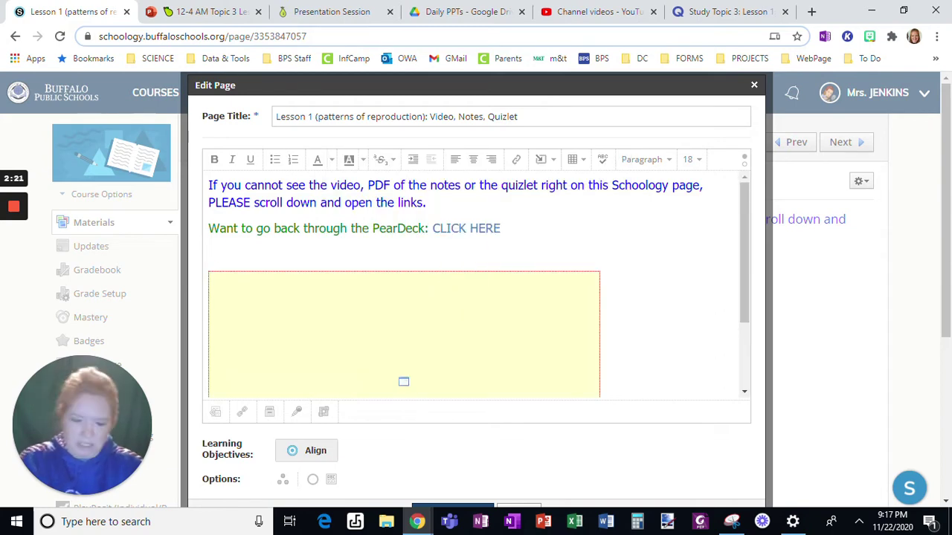
pyautogui.press('BackSpace')
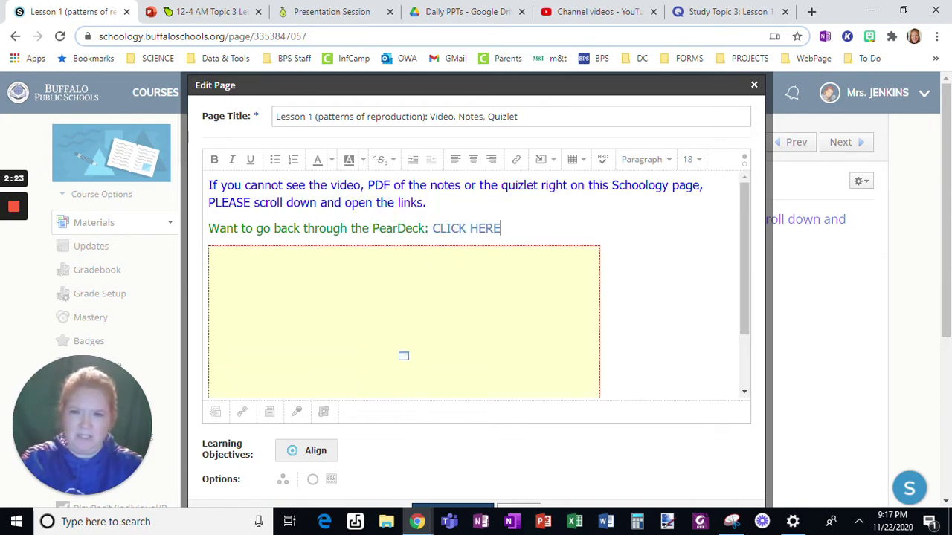
# Step: Place the cursor after the embedded video and browse the Google Drive Resource App's shared files to the PLANS folder inside the UB 20-21 folder
pyautogui.scroll(-2, 476, 283)
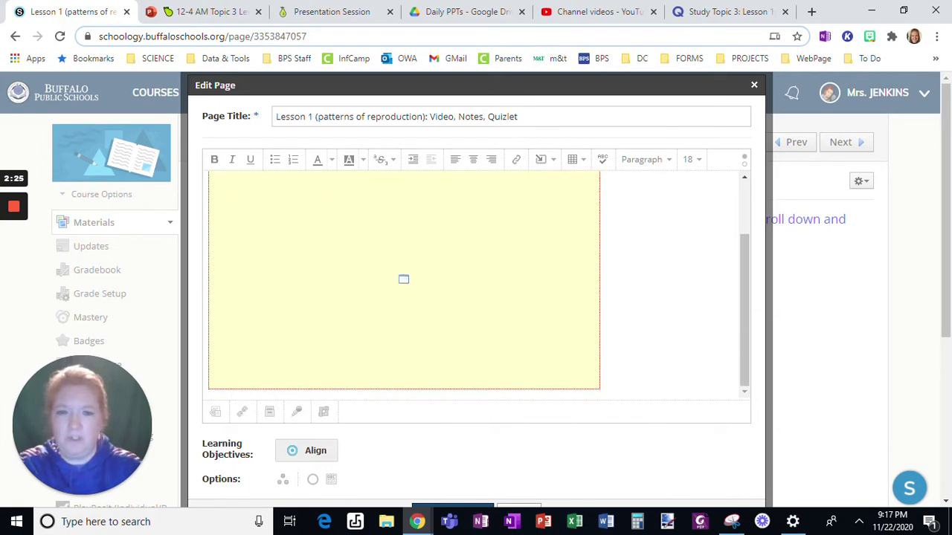
pyautogui.click(650, 385)
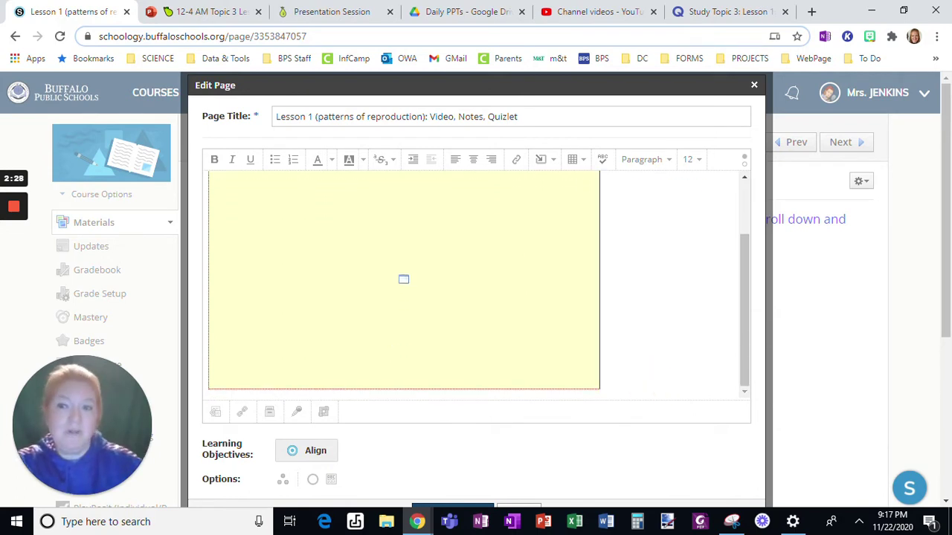
pyautogui.click(542, 159)
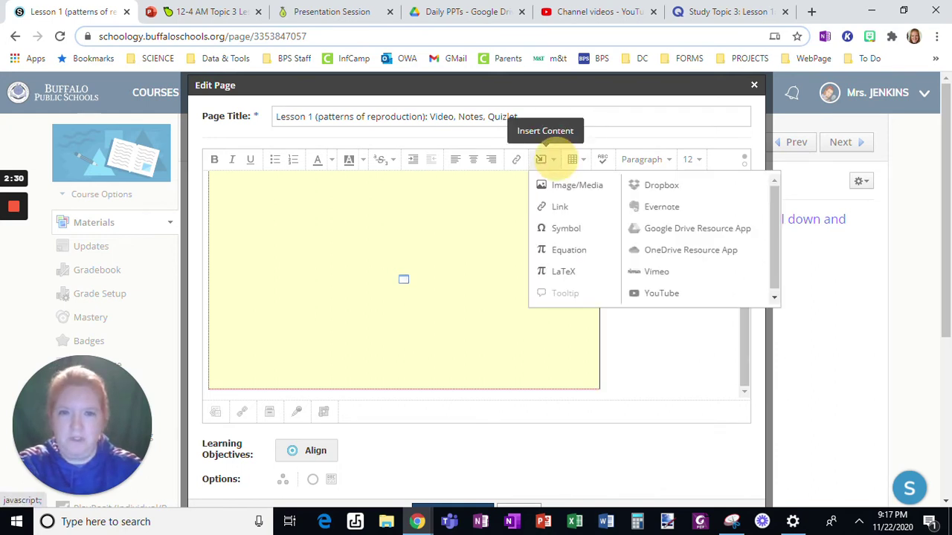
pyautogui.click(687, 227)
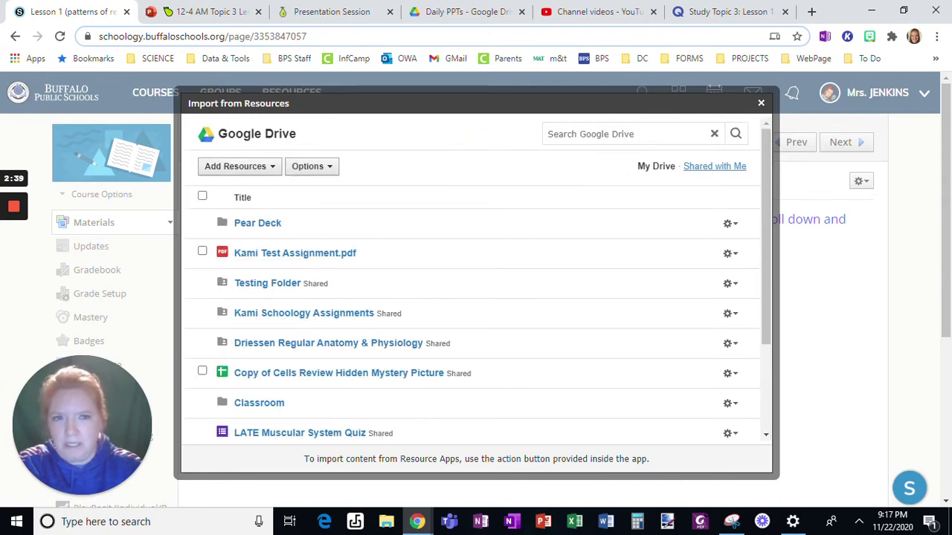
pyautogui.click(713, 166)
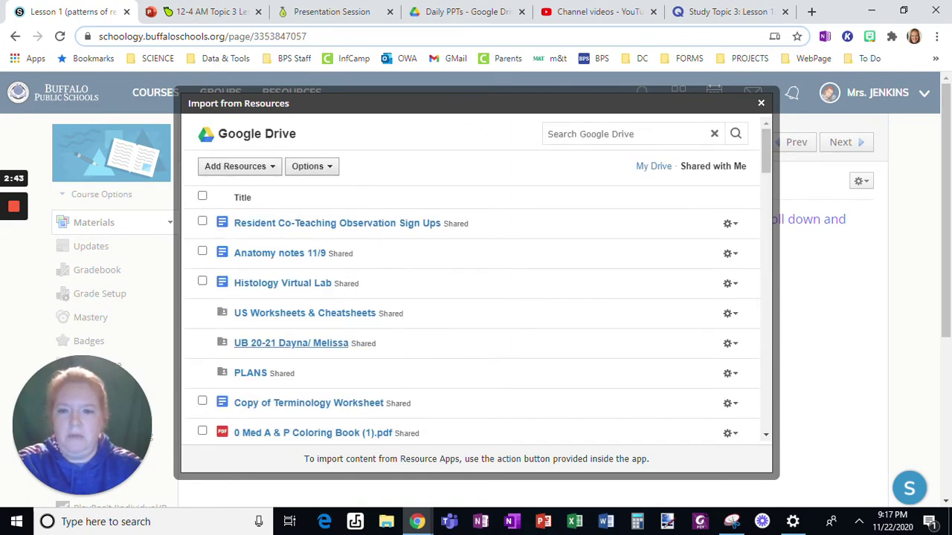
pyautogui.click(290, 343)
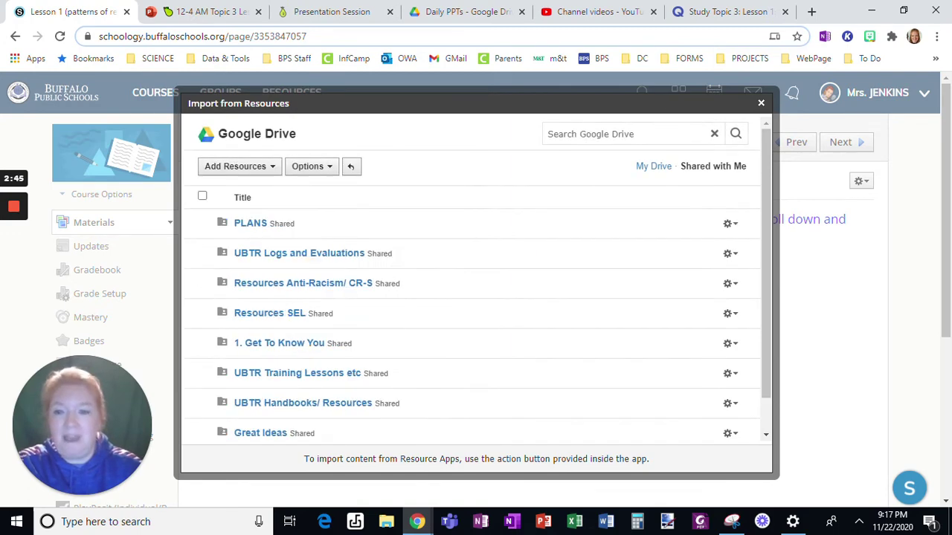
pyautogui.click(250, 223)
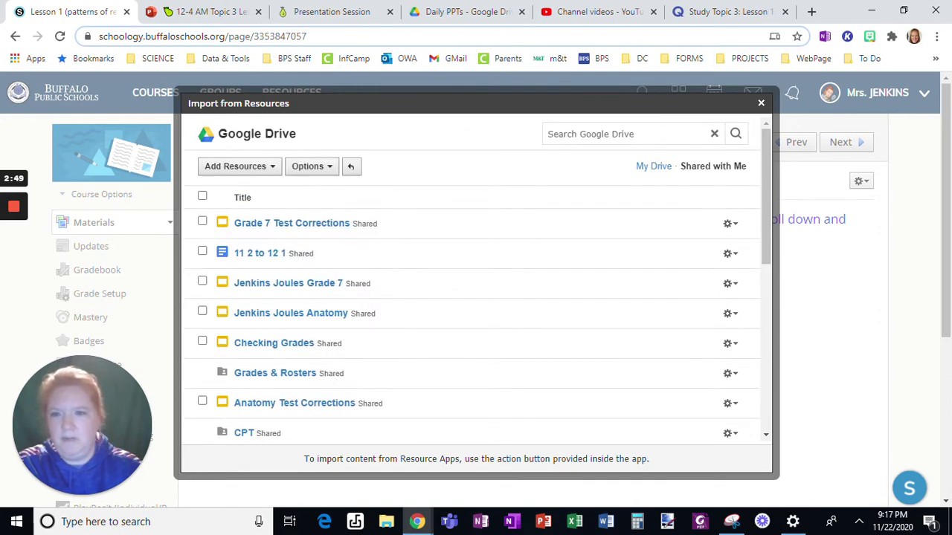
# Step: Find the Grade 7 folder within PLANS and open its 03 Topic 3 Reproduction and Growth > Daily PPTs folder
pyautogui.scroll(-3, 476, 297)
pyautogui.scroll(-2, 252, 325)
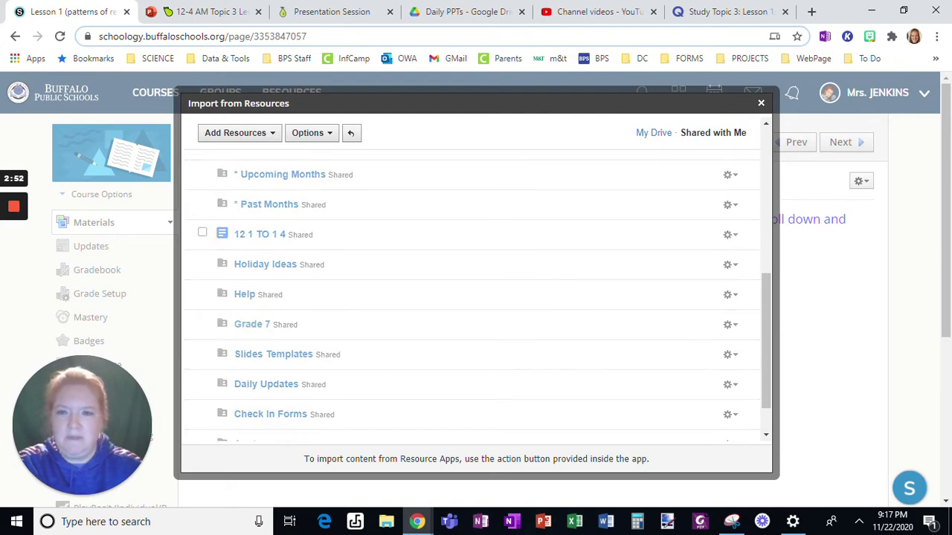
pyautogui.scroll(-5, 476, 297)
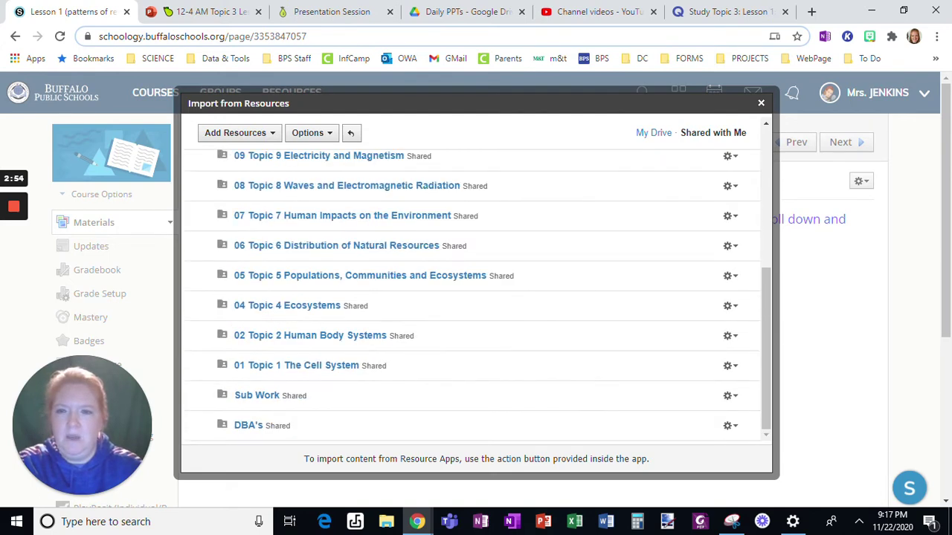
pyautogui.scroll(10, 476, 298)
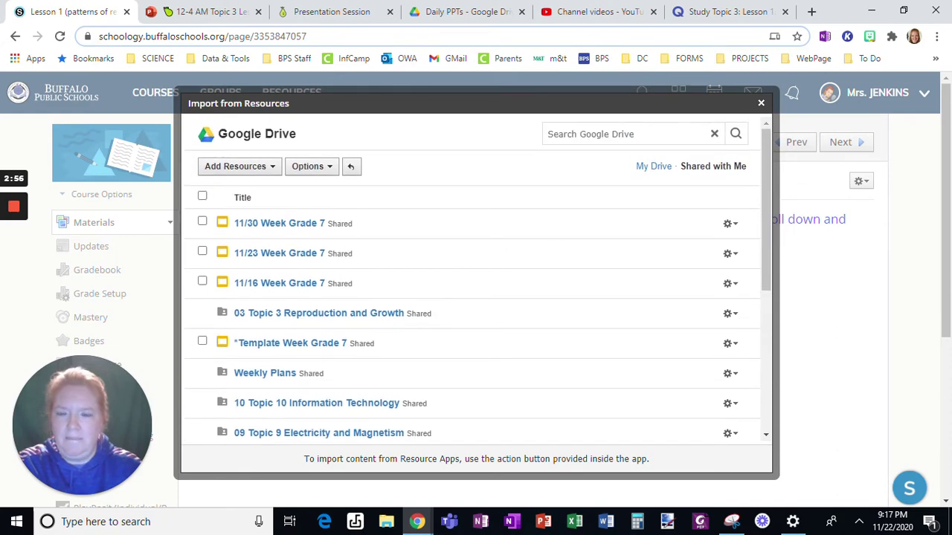
pyautogui.click(349, 313)
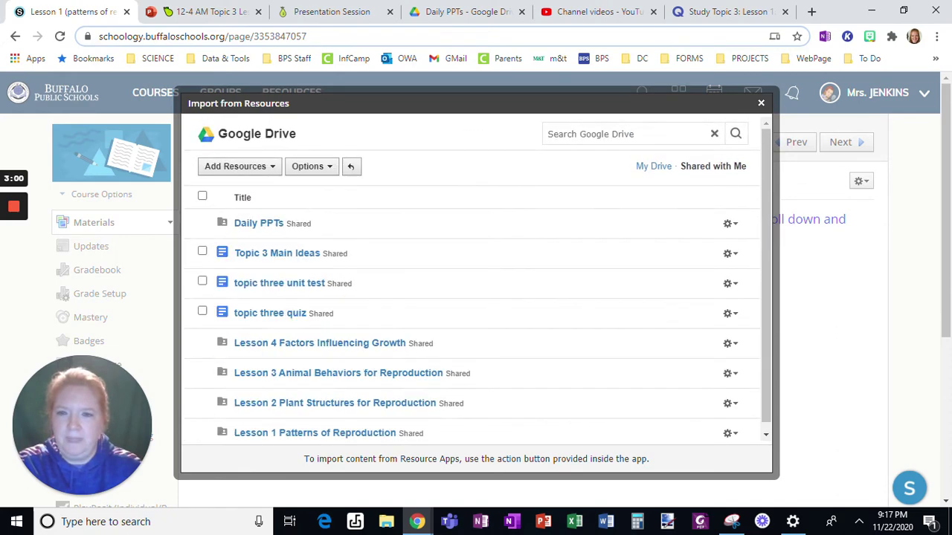
pyautogui.click(258, 223)
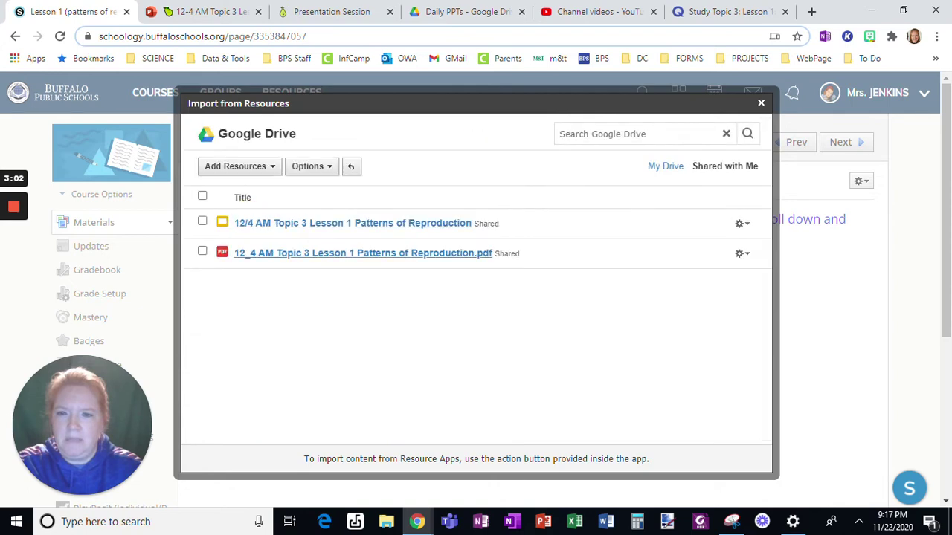
# Step: Import 12_4 AM Topic 3 Lesson 1 Patterns of Reproduction.pdf as embedded content on the page
pyautogui.click(202, 252)
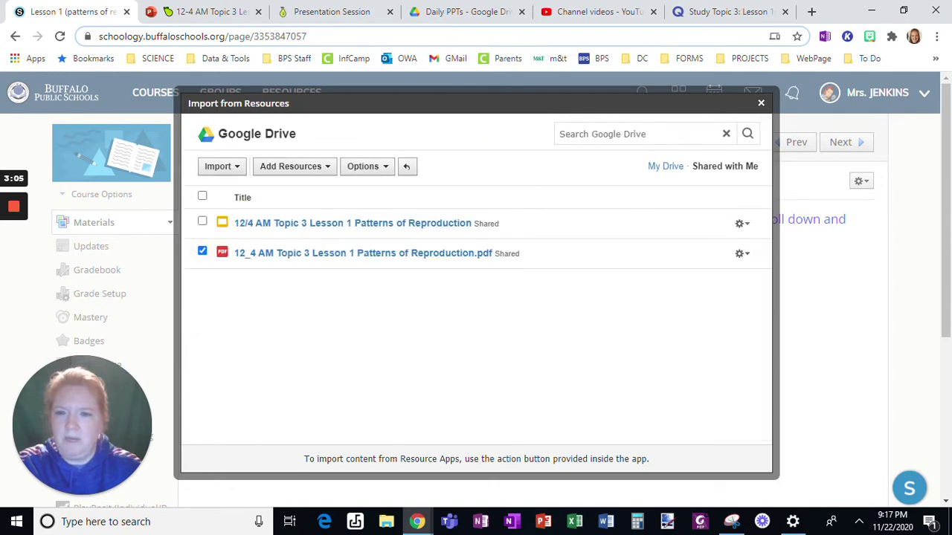
pyautogui.click(221, 166)
pyautogui.click(247, 225)
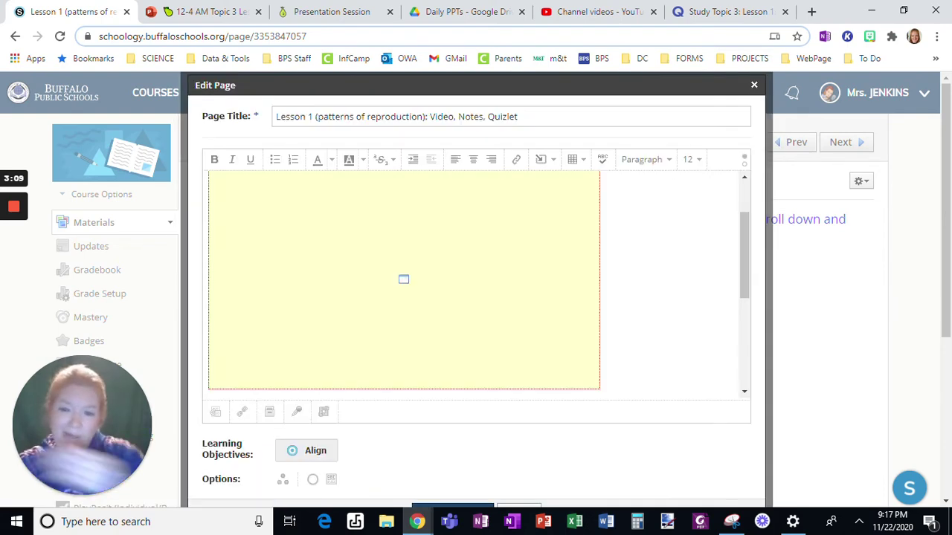
# Step: Enlarge the embedded PDF below the video to nearly the full width of the editor and place the cursor after it
pyautogui.scroll(-2, 476, 282)
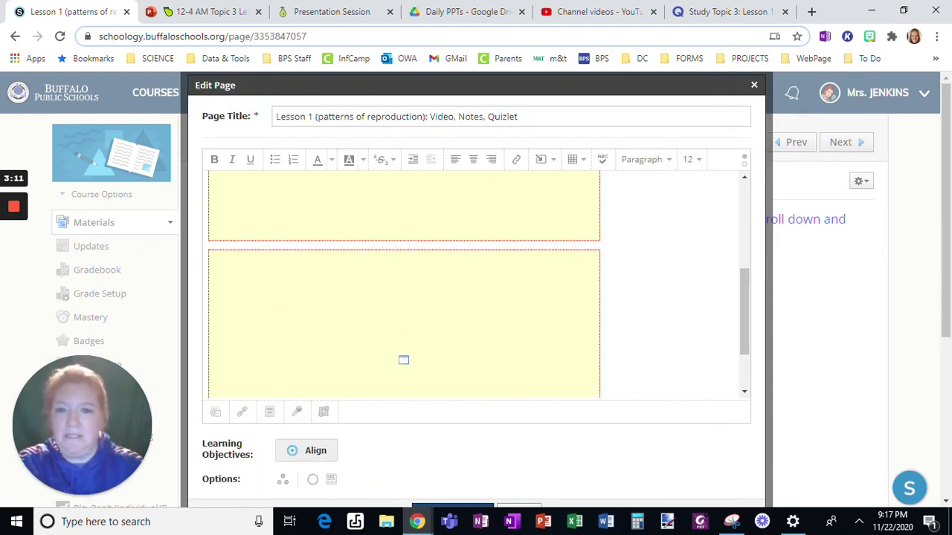
pyautogui.scroll(-1, 497, 278)
pyautogui.click(498, 279)
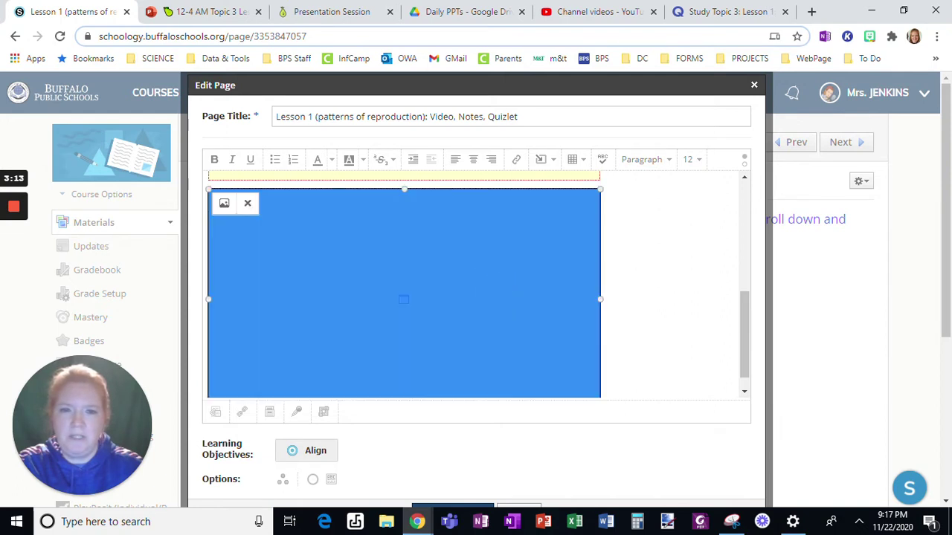
pyautogui.moveTo(599, 189); pyautogui.dragTo(789, 97)
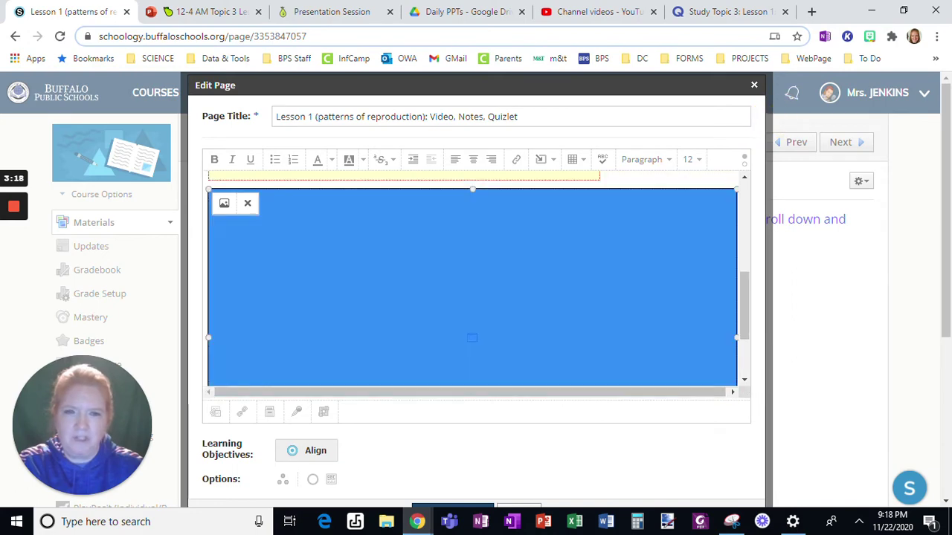
pyautogui.scroll(-2, 472, 282)
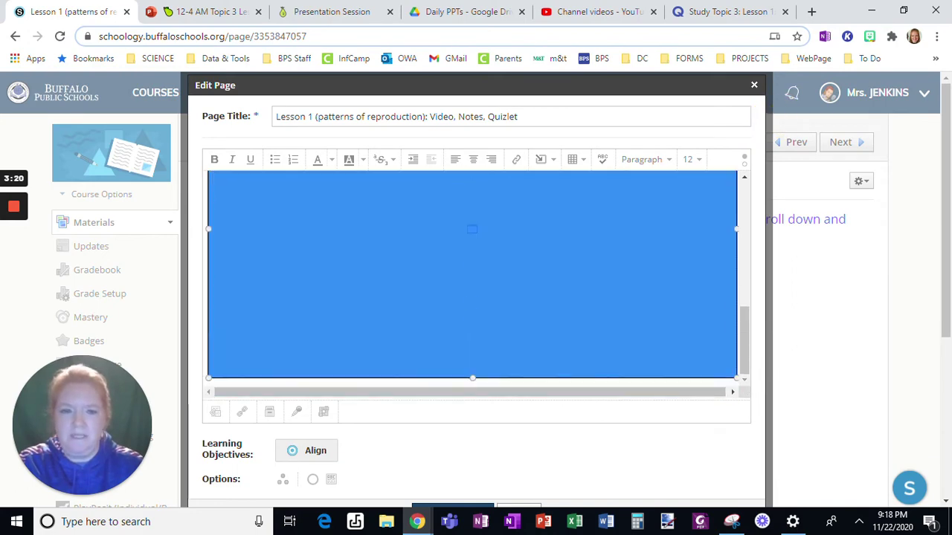
pyautogui.press('Right')
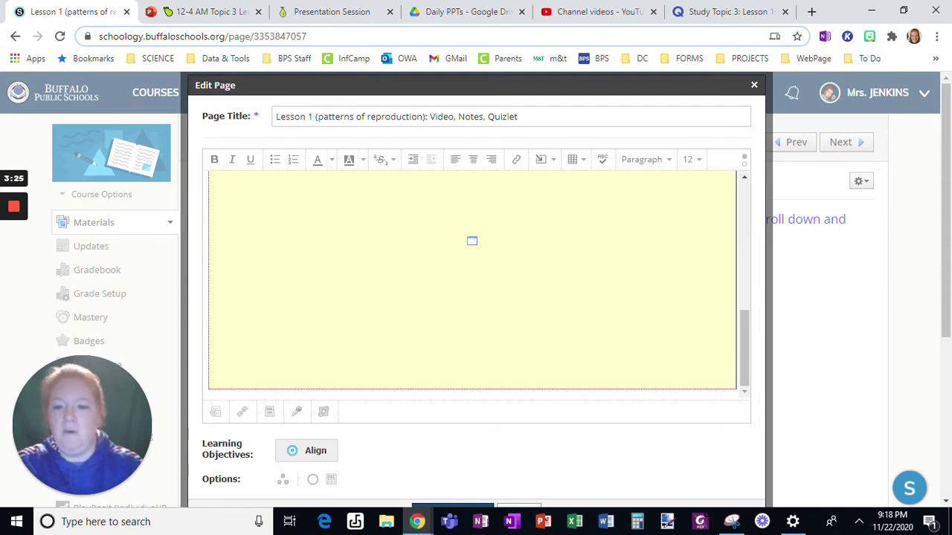
pyautogui.scroll(-1, 476, 290)
pyautogui.scroll(1, 476, 290)
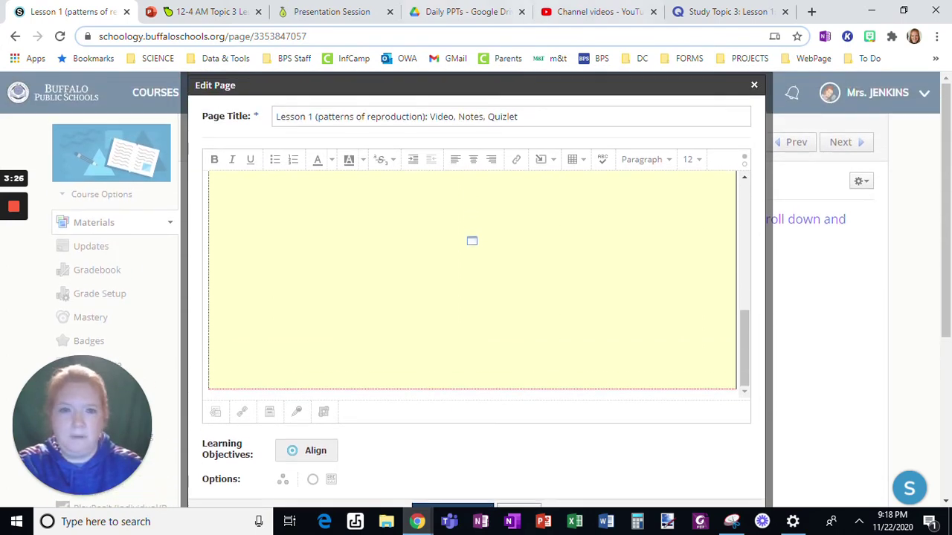
# Step: Copy the Patterns of Reproduction video's shareable link from YouTube Studio and attach it to the Schoology page with the title Video Link
pyautogui.click(588, 12)
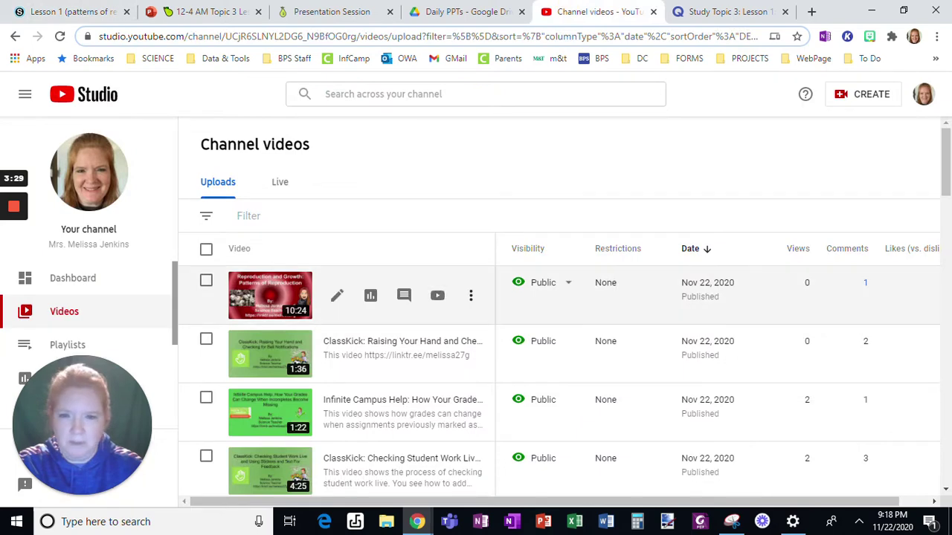
pyautogui.click(471, 295)
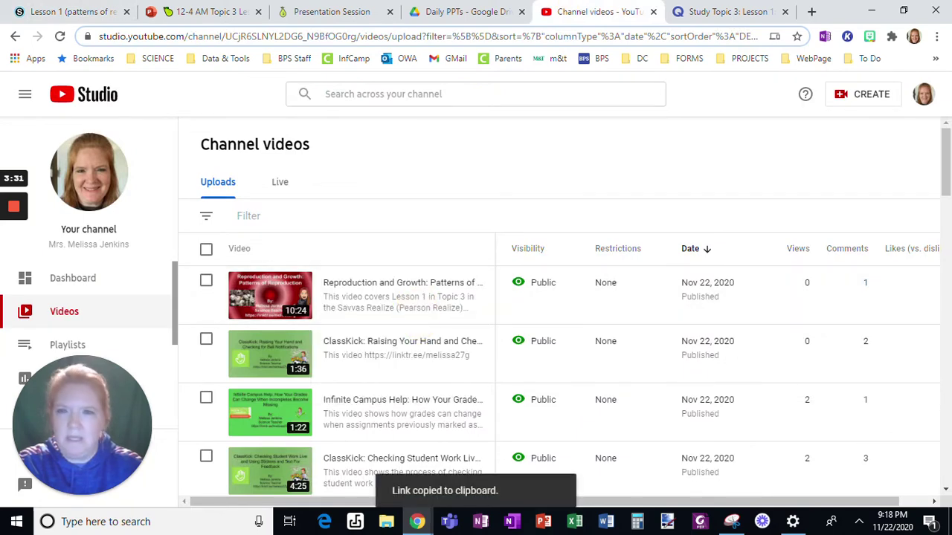
pyautogui.click(71, 11)
pyautogui.click(242, 411)
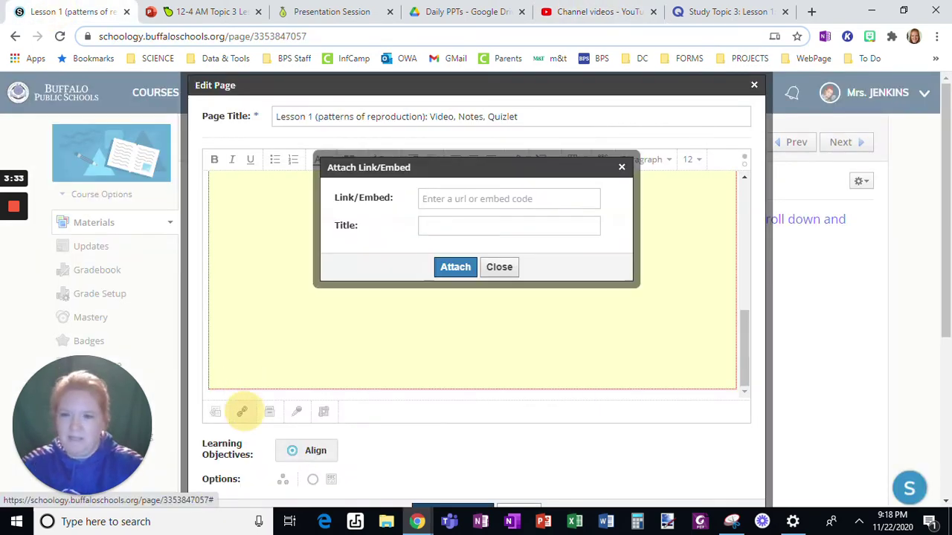
pyautogui.hotkey('ctrl', 'v')
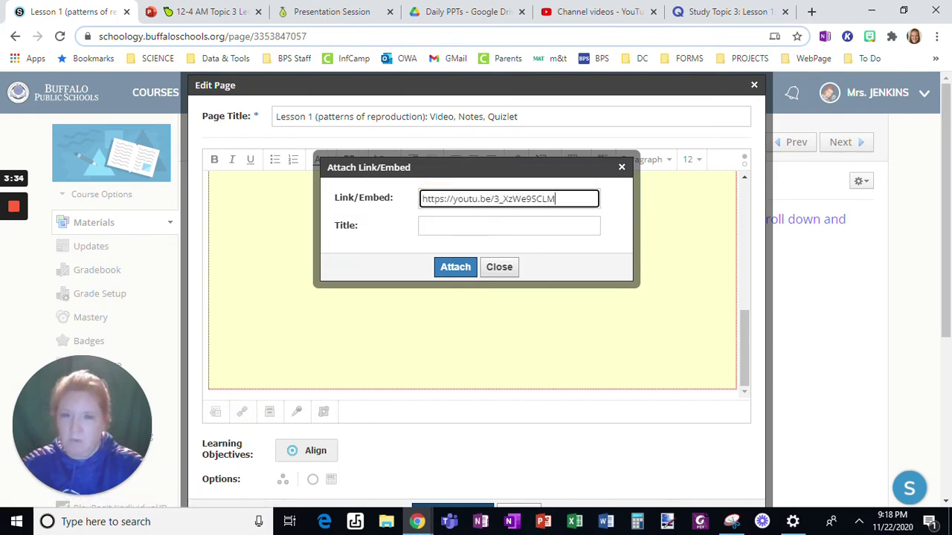
pyautogui.click(442, 225)
pyautogui.write('Video')
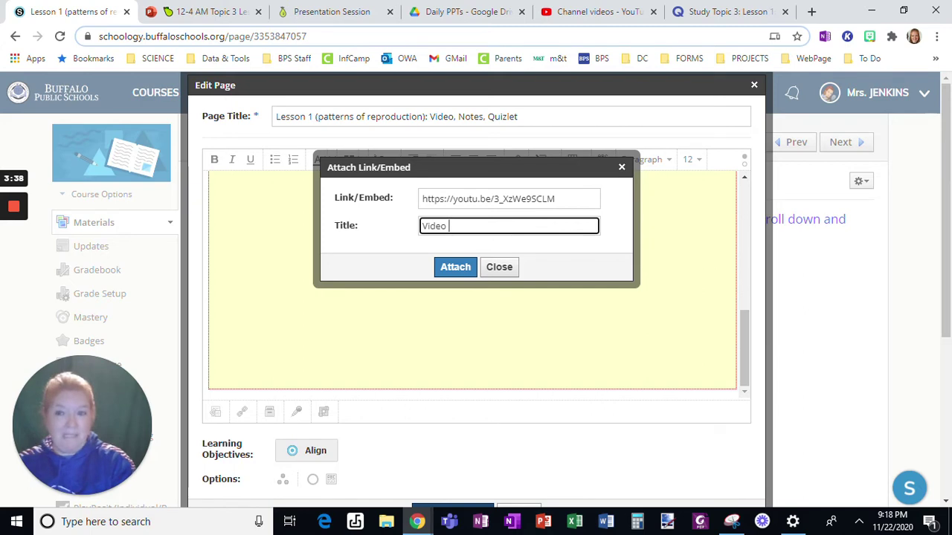
pyautogui.write(' Link')
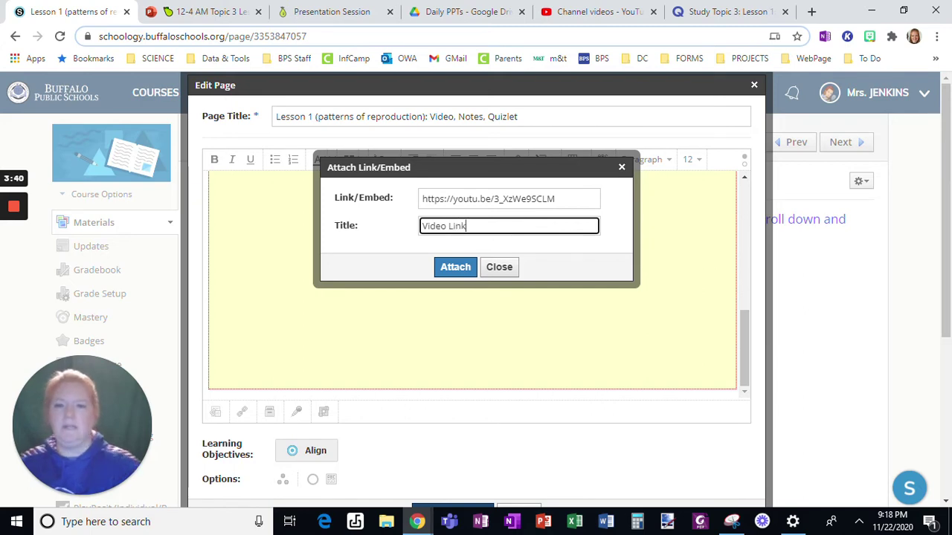
pyautogui.click(468, 267)
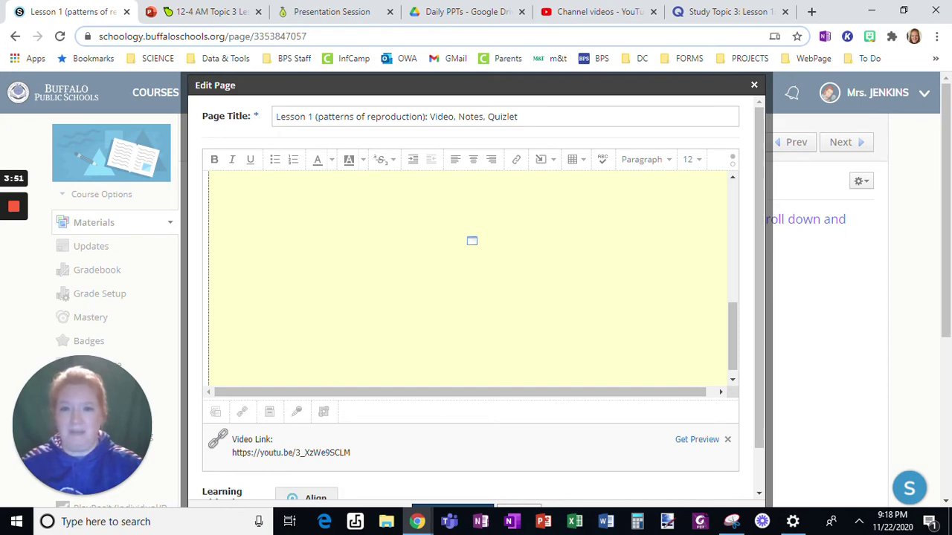
# Step: Switch to Google Drive and copy the sharing link of the 12_4 AM Topic 3 Lesson 1 PDF
pyautogui.click(467, 11)
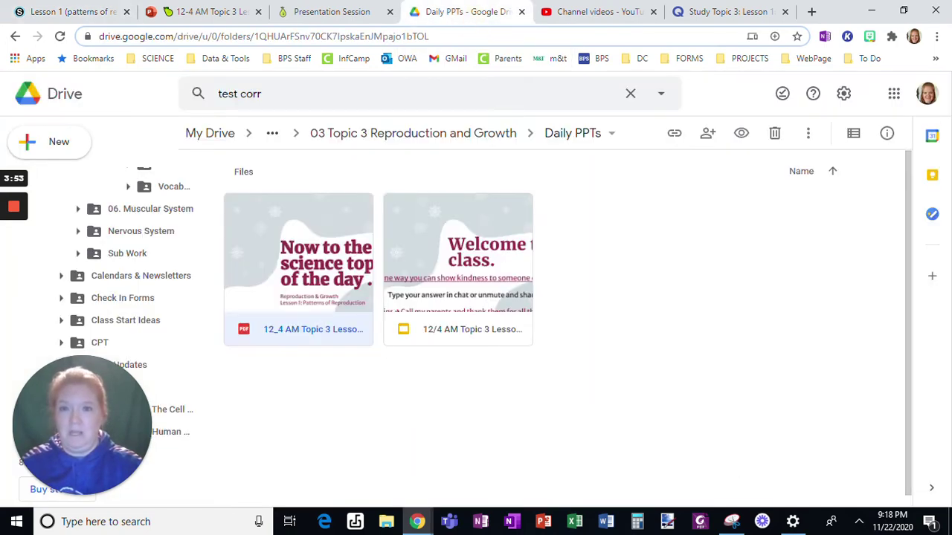
pyautogui.rightClick(276, 296)
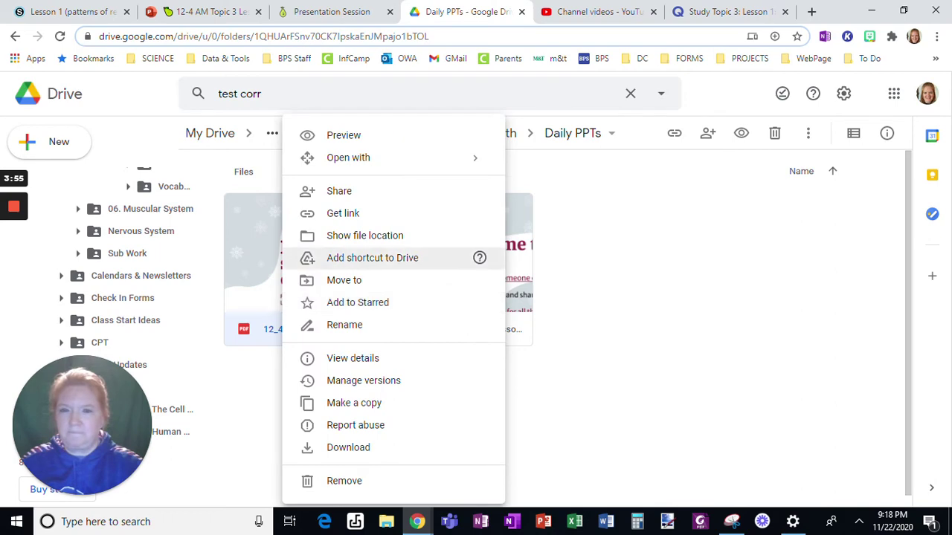
pyautogui.click(348, 193)
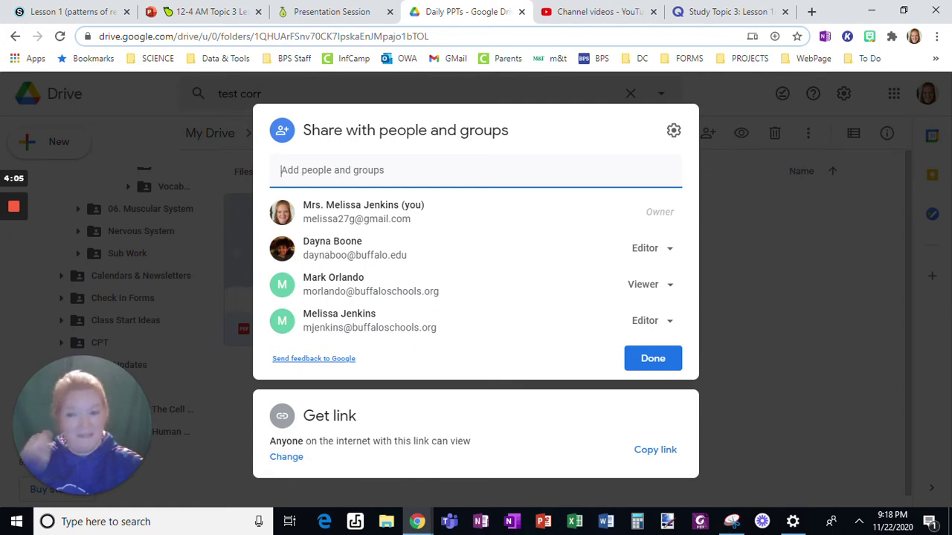
pyautogui.click(655, 450)
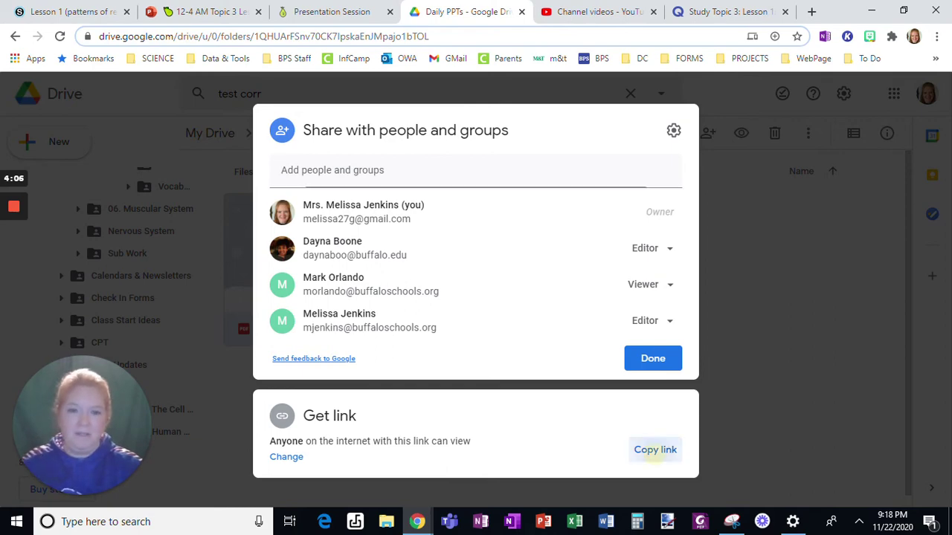
# Step: Switch to the Schoology page editor and attach the copied Google Drive PDF link with the title Notes PPT Link
pyautogui.click(74, 11)
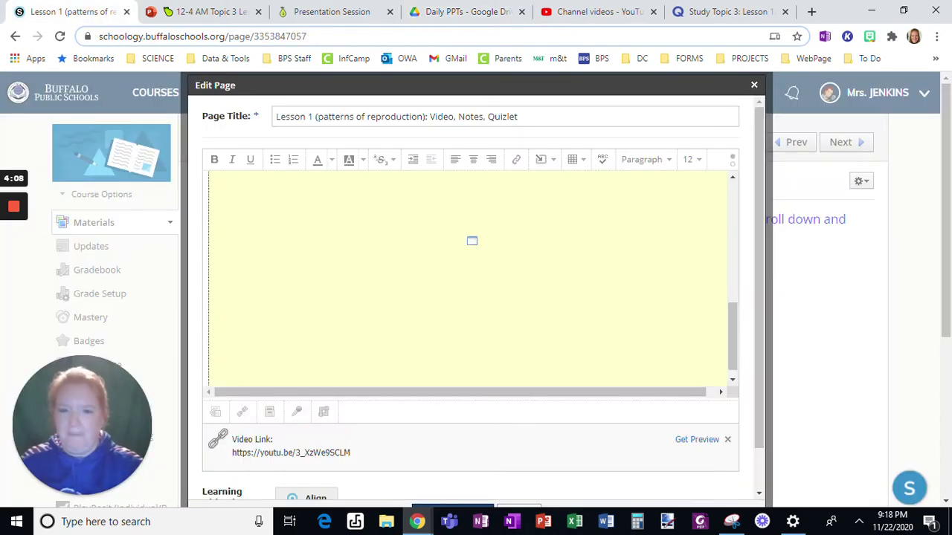
pyautogui.click(242, 411)
pyautogui.click(453, 196)
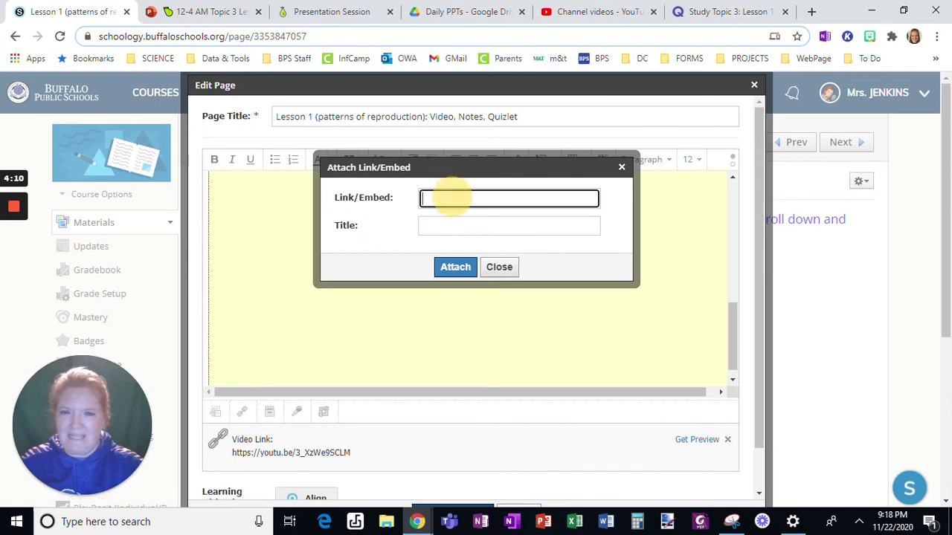
pyautogui.hotkey('ctrl', 'v')
pyautogui.click(446, 223)
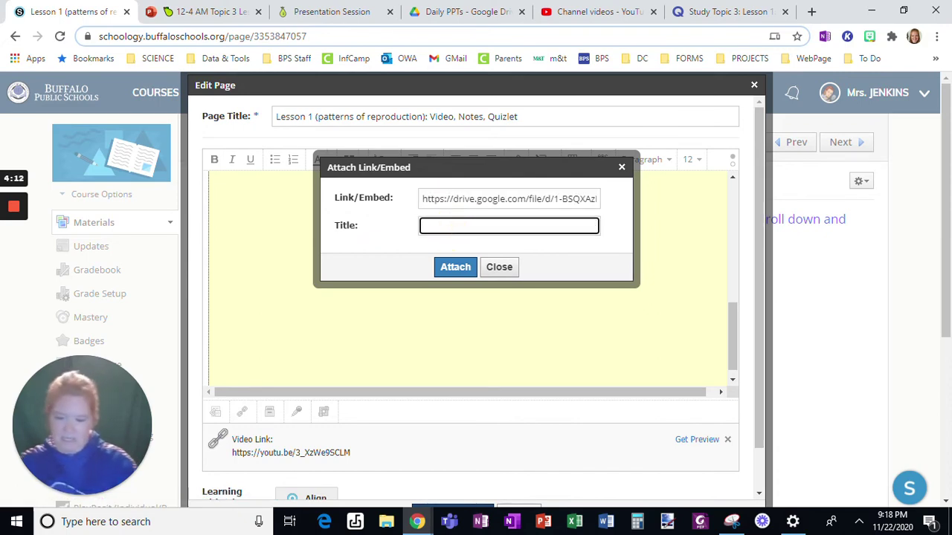
pyautogui.write('Notes PPT lin')
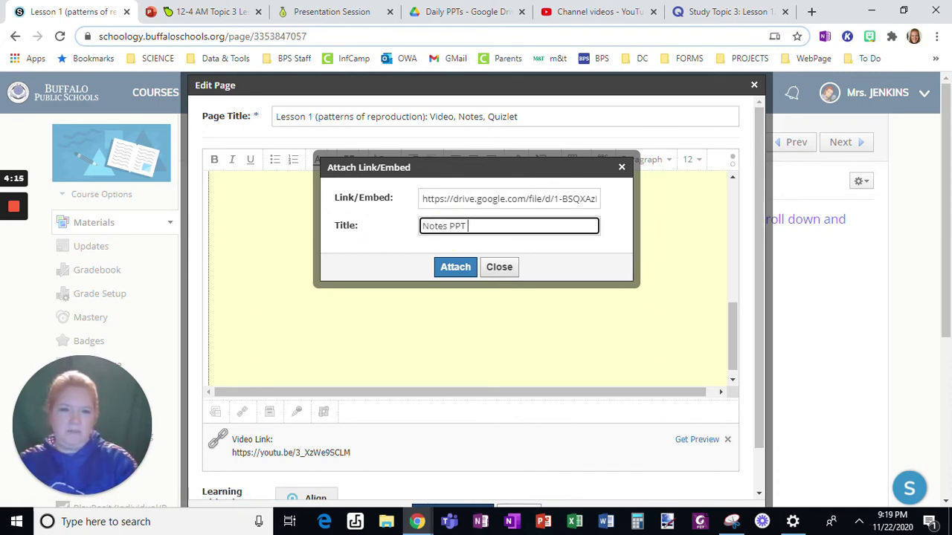
pyautogui.press('BackSpace')
pyautogui.press('BackSpace')
pyautogui.press('BackSpace')
pyautogui.write('Link')
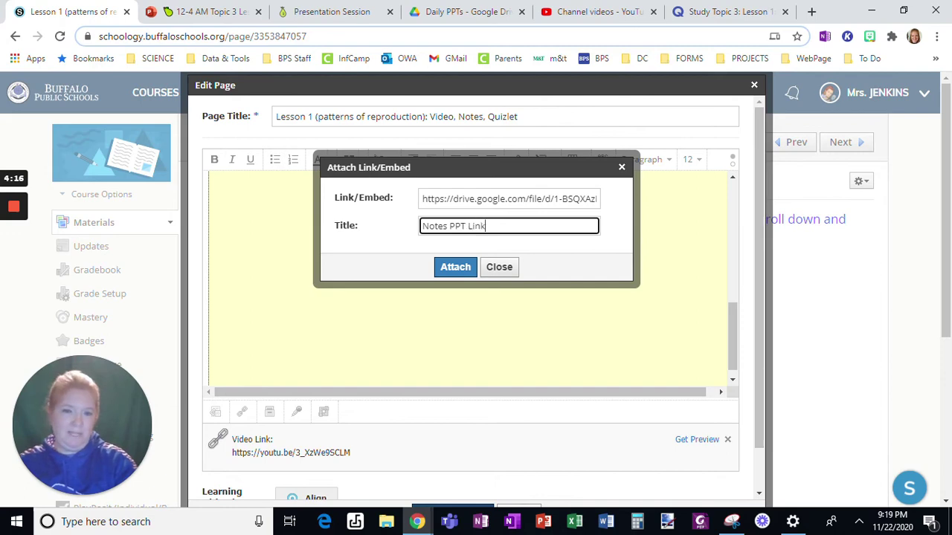
pyautogui.press('Return')
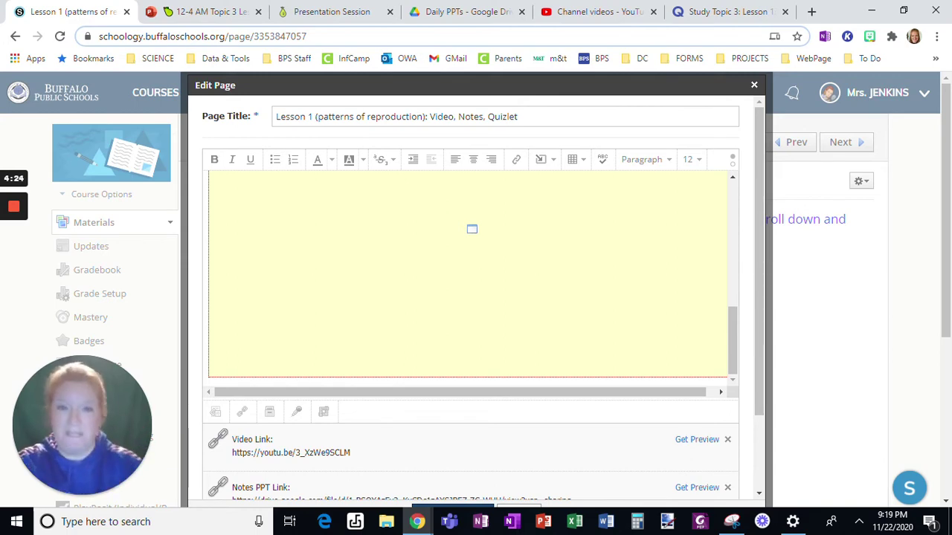
# Step: Copy the web address of the Topic 3: Lesson 1 Quizlet set and attach it to the Schoology page with the title Quizlet Link
pyautogui.click(729, 12)
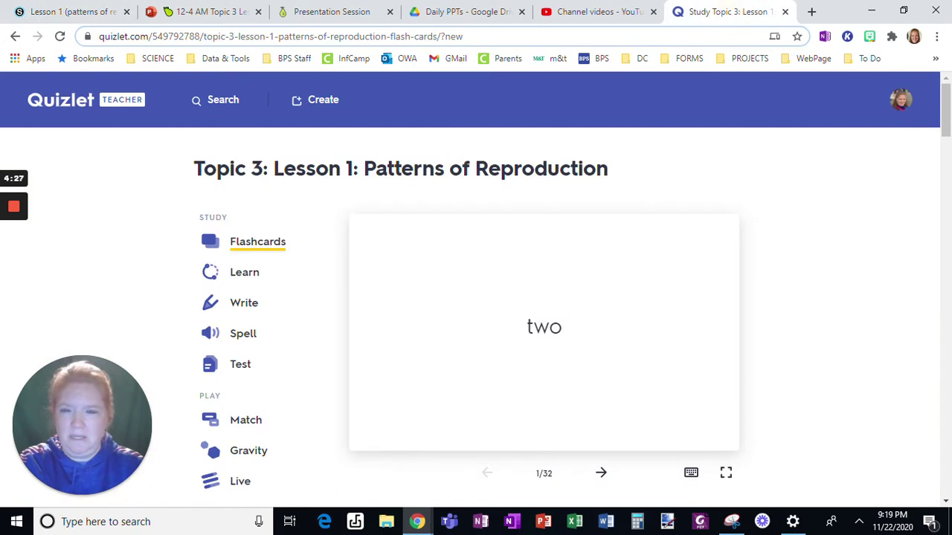
pyautogui.click(313, 35)
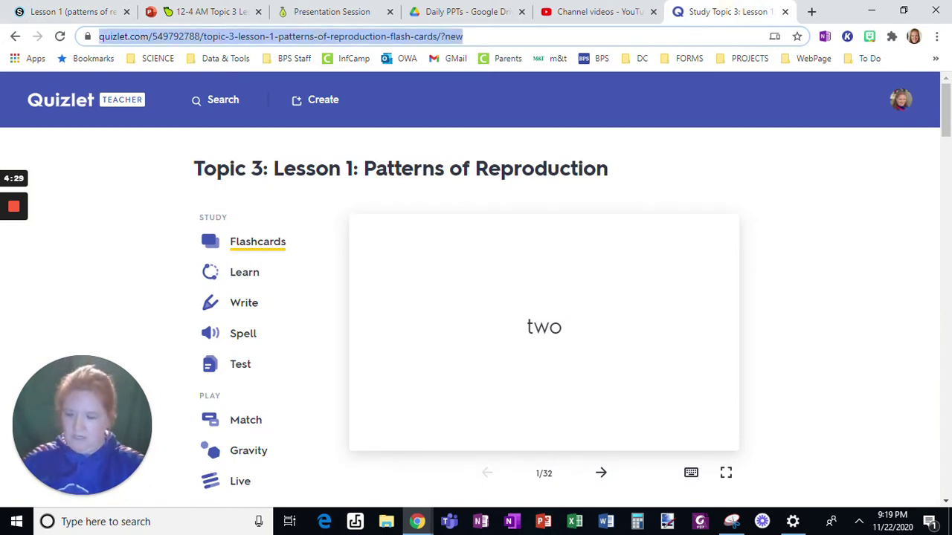
pyautogui.click(75, 11)
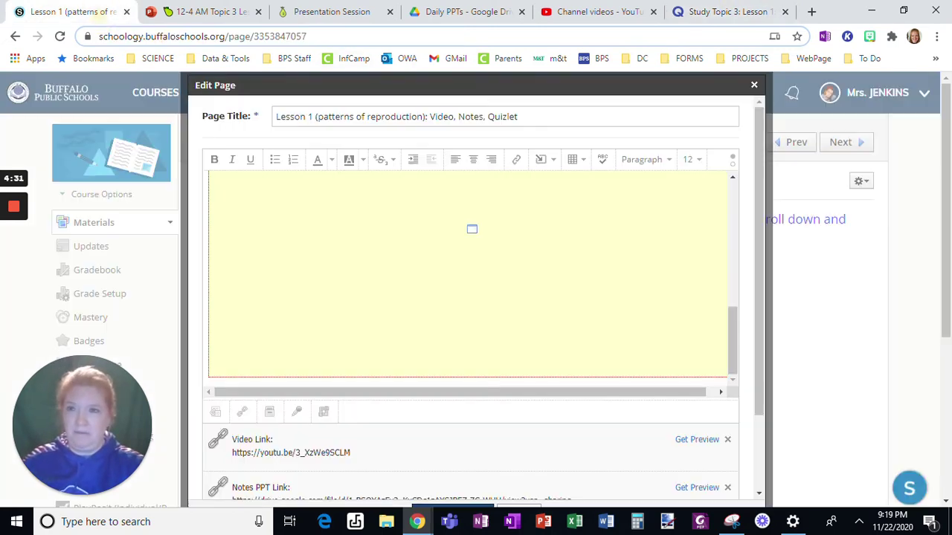
pyautogui.click(242, 411)
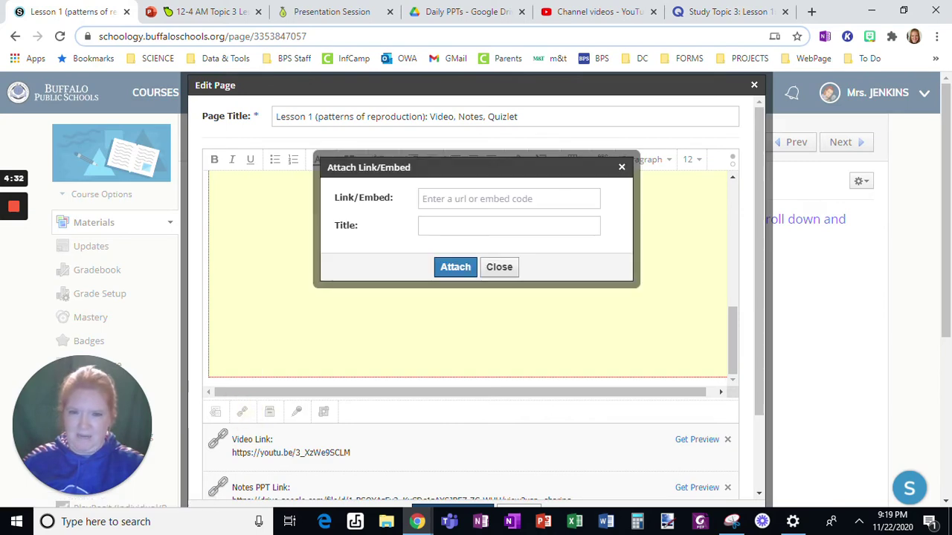
pyautogui.click(452, 199)
pyautogui.hotkey('ctrl', 'v')
pyautogui.click(450, 226)
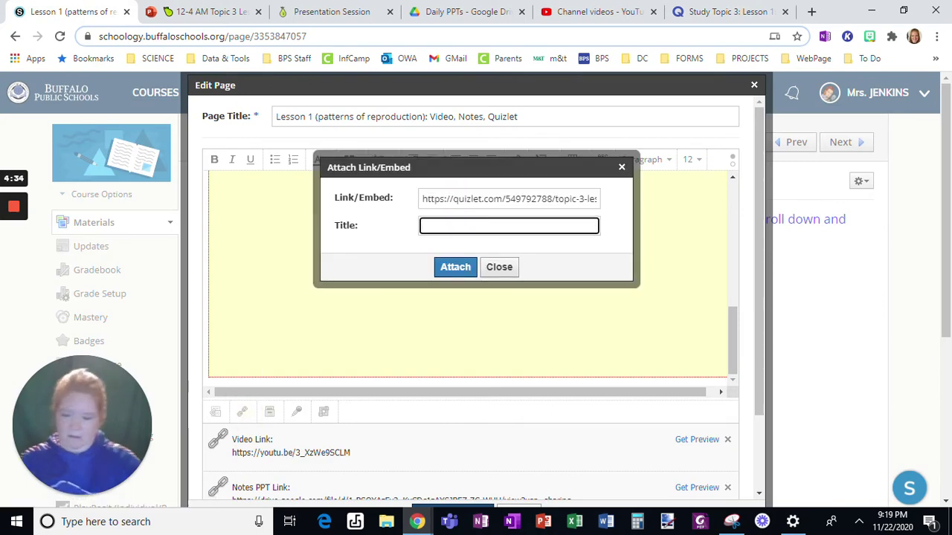
pyautogui.write('Quizlet Link')
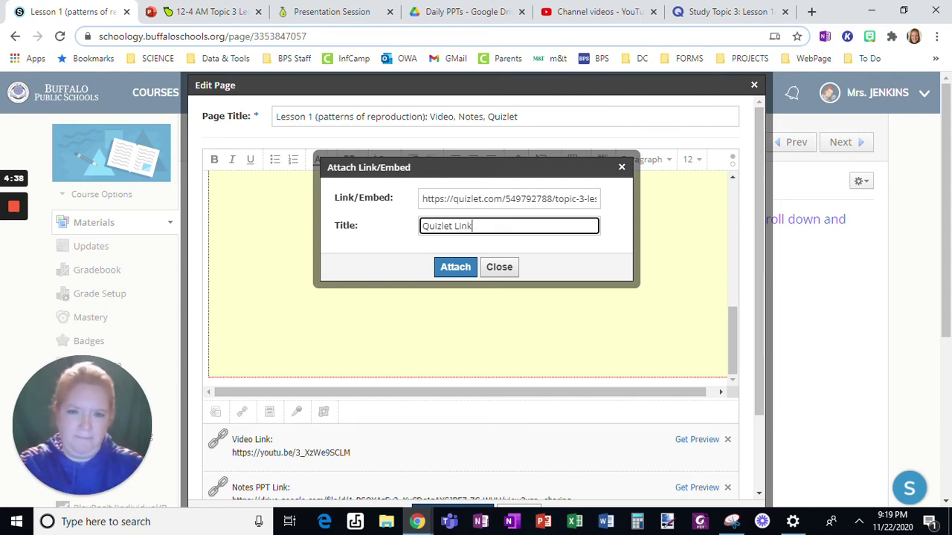
pyautogui.click(455, 267)
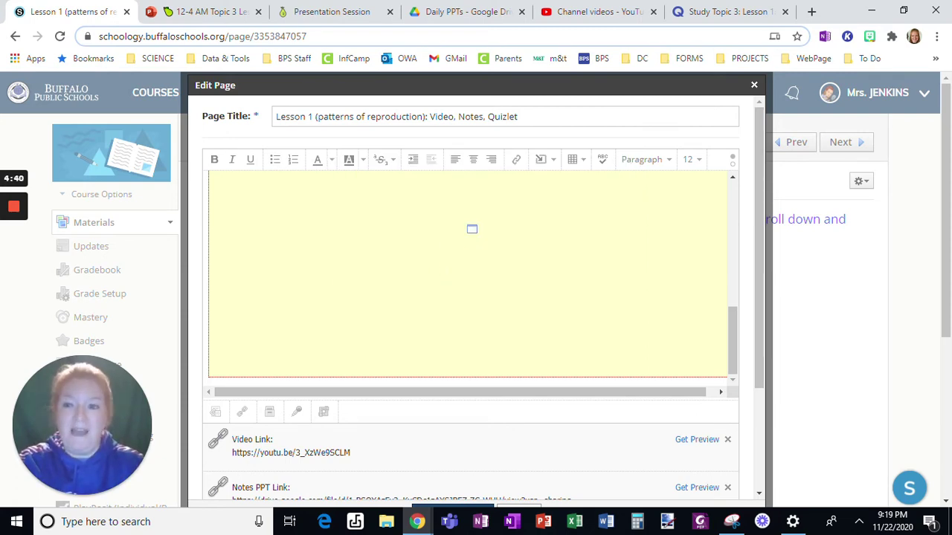
# Step: Switch to the Topic 3: Lesson 1: Patterns of Reproduction set in Quizlet and go to its set options
pyautogui.click(729, 11)
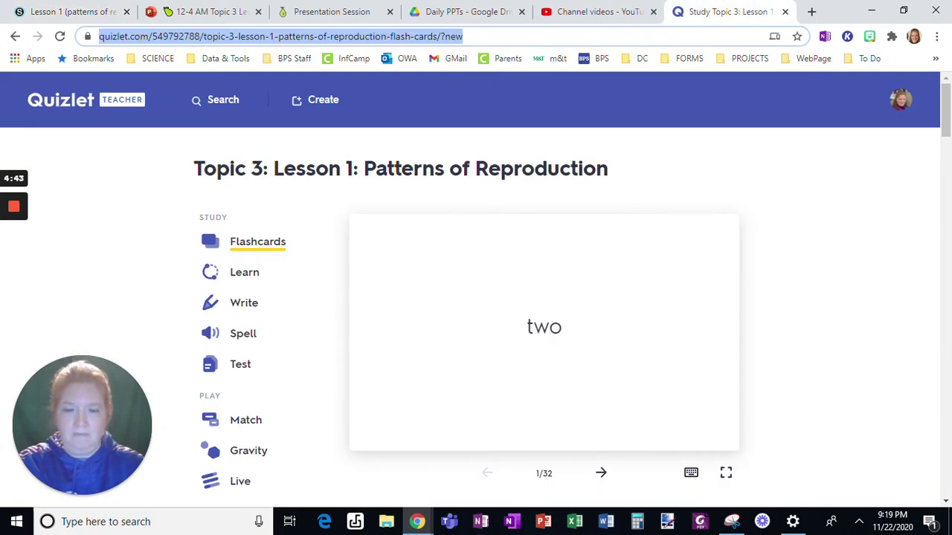
pyautogui.scroll(-3, 476, 298)
pyautogui.scroll(-1, 735, 285)
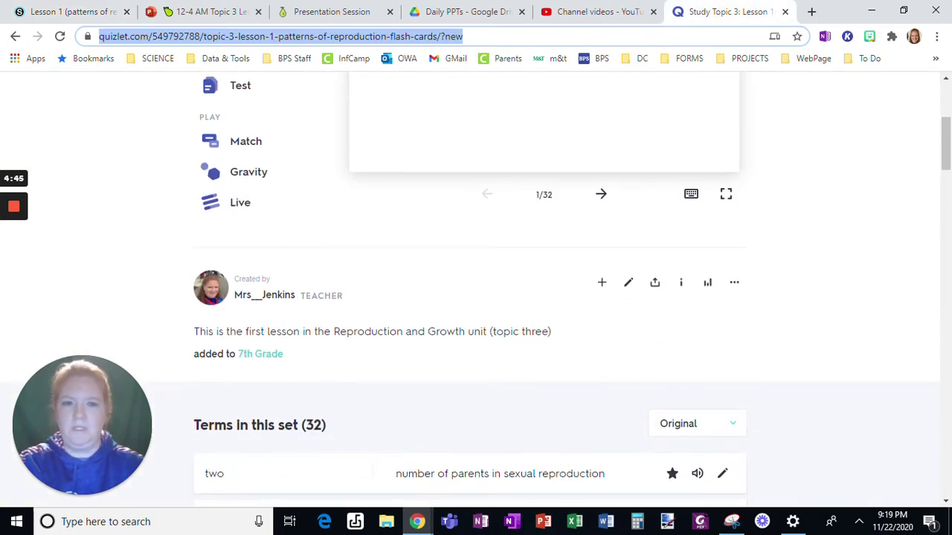
pyautogui.click(734, 282)
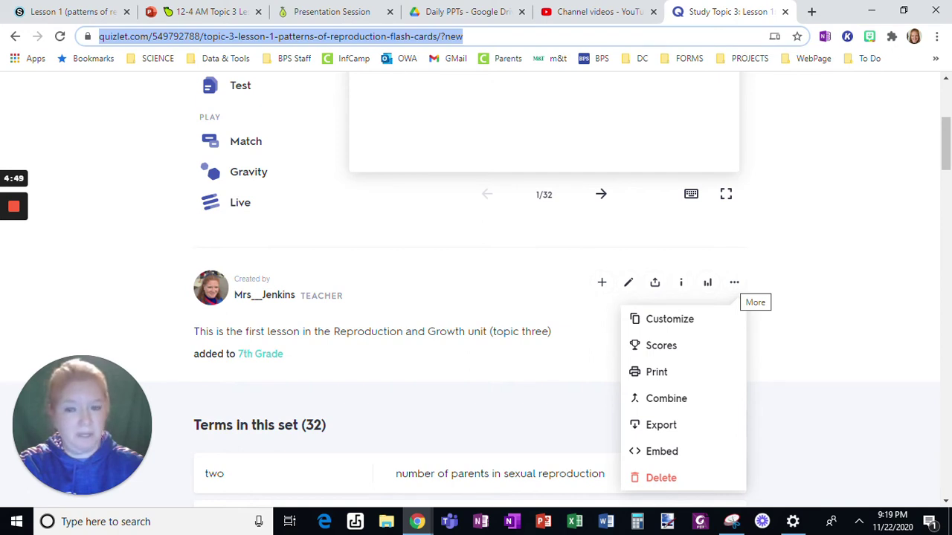
pyautogui.moveTo(734, 282)
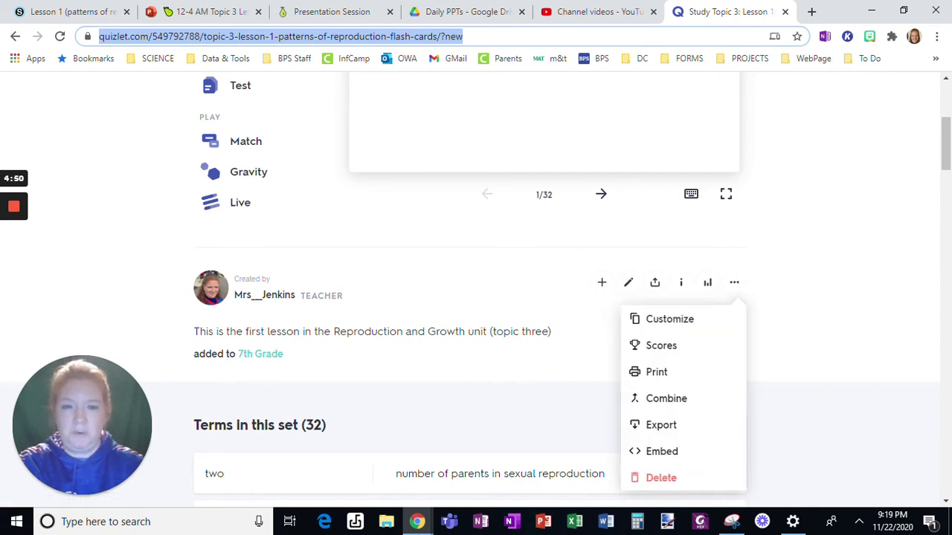
pyautogui.click(628, 283)
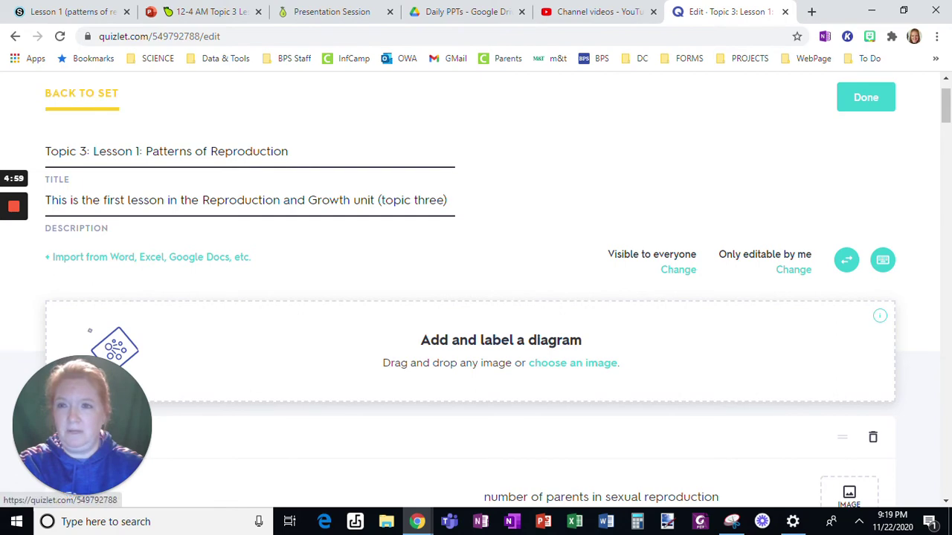
pyautogui.click(82, 93)
# Step: Copy the HTML embed code of the Quizlet set for the Learn study mode
pyautogui.scroll(-4, 476, 298)
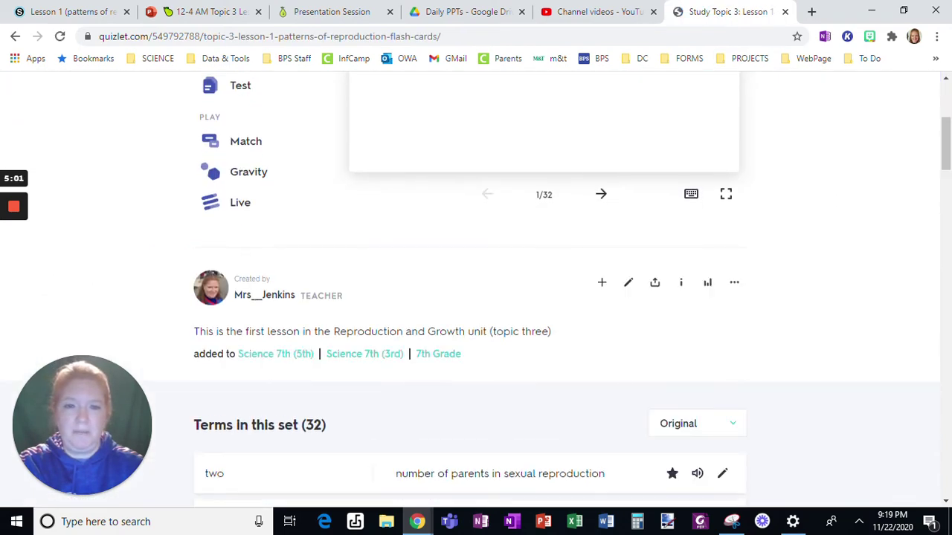
pyautogui.click(734, 283)
pyautogui.scroll(-1, 476, 297)
pyautogui.click(734, 213)
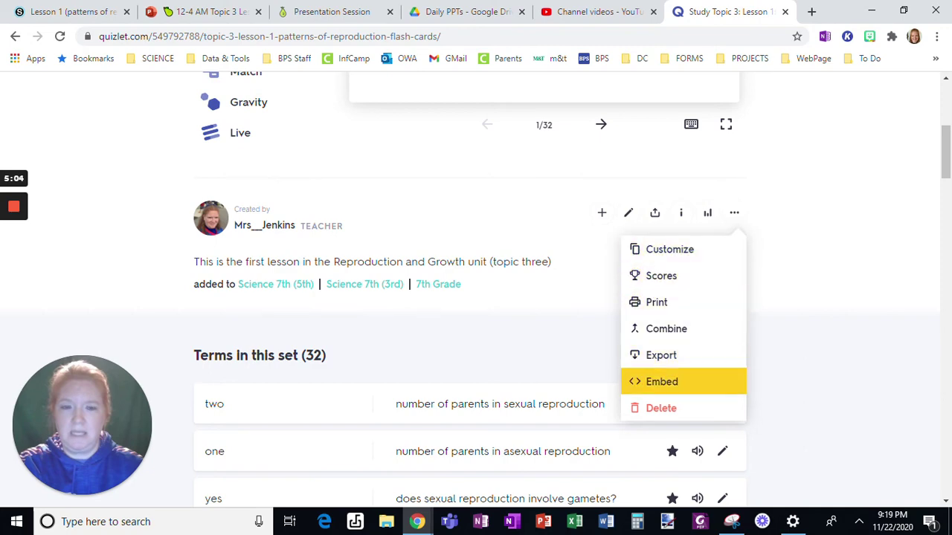
pyautogui.click(661, 382)
pyautogui.click(349, 265)
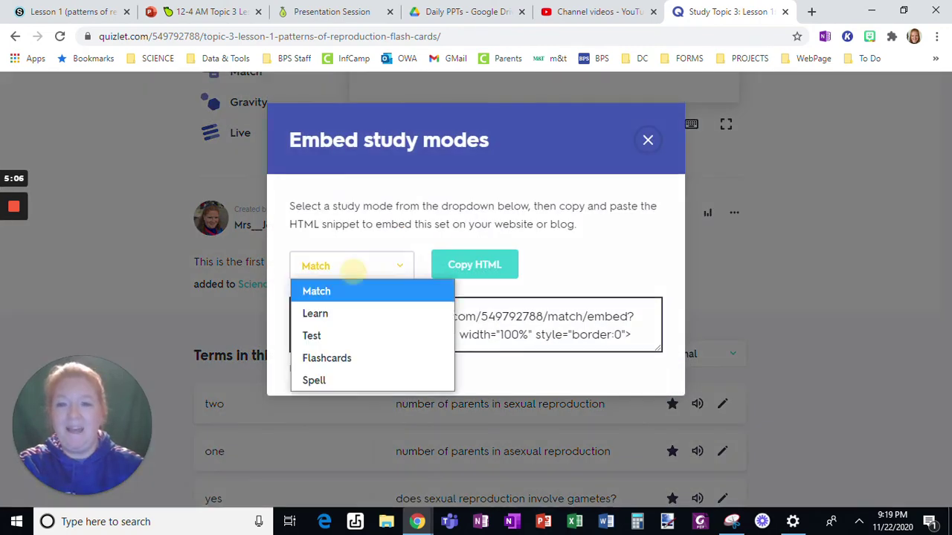
pyautogui.click(346, 311)
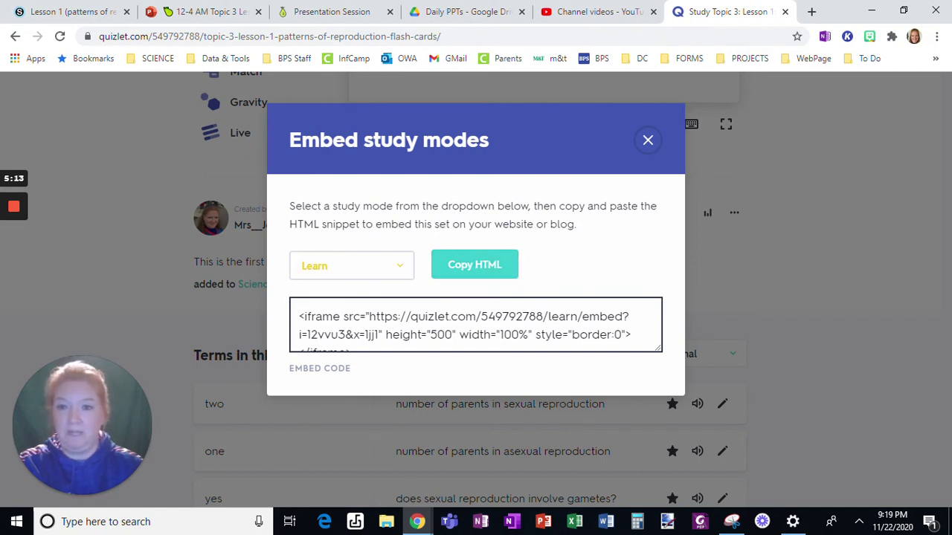
pyautogui.click(342, 262)
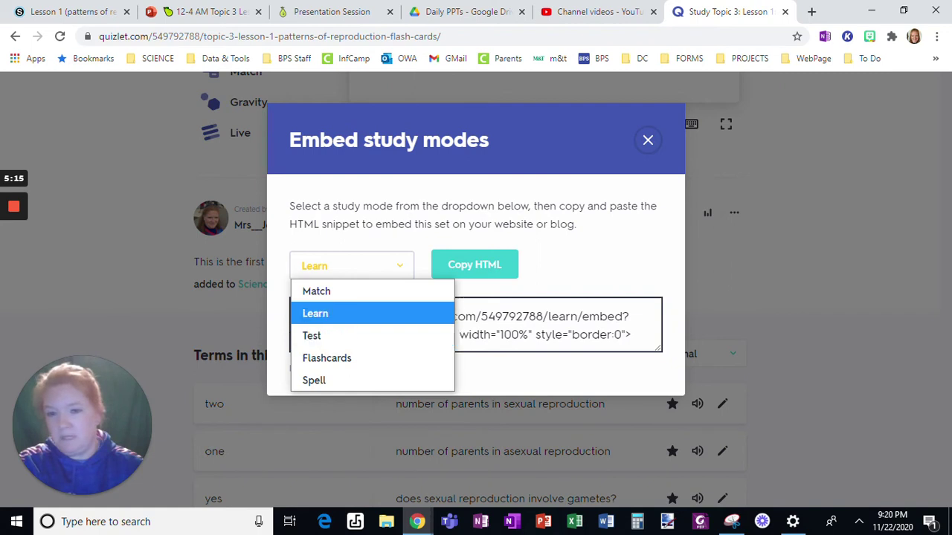
pyautogui.click(354, 318)
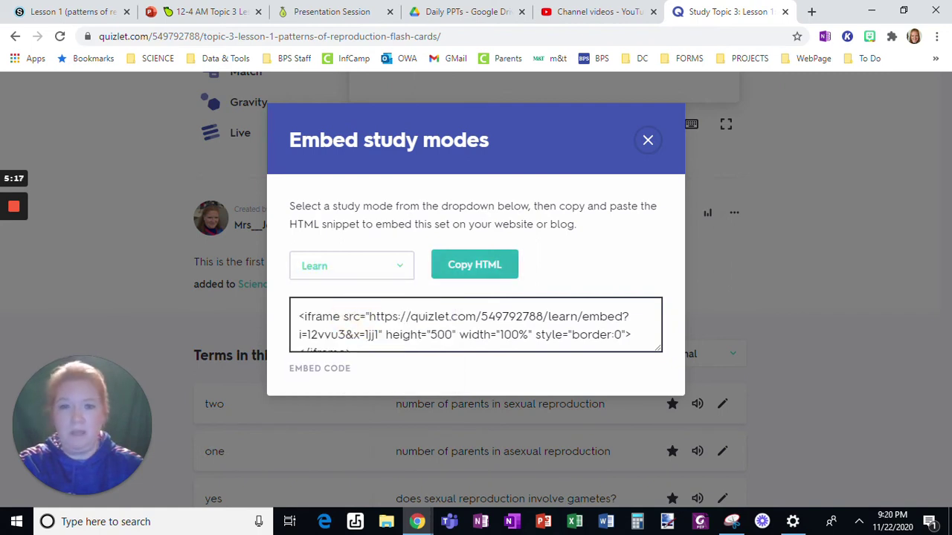
pyautogui.click(474, 265)
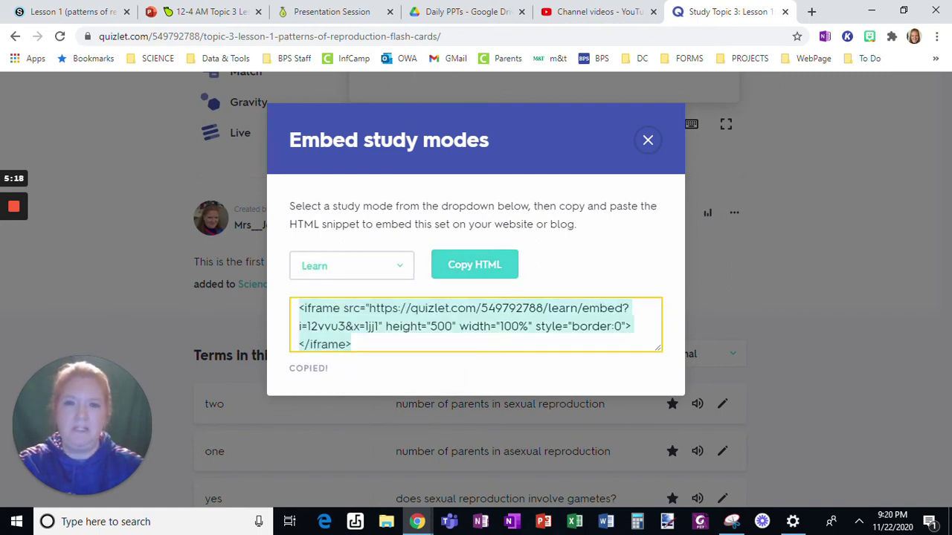
# Step: Return to the Schoology page editor and paste the Quizlet embed code into the page's HTML source after the Drive PDF iframe
pyautogui.click(71, 11)
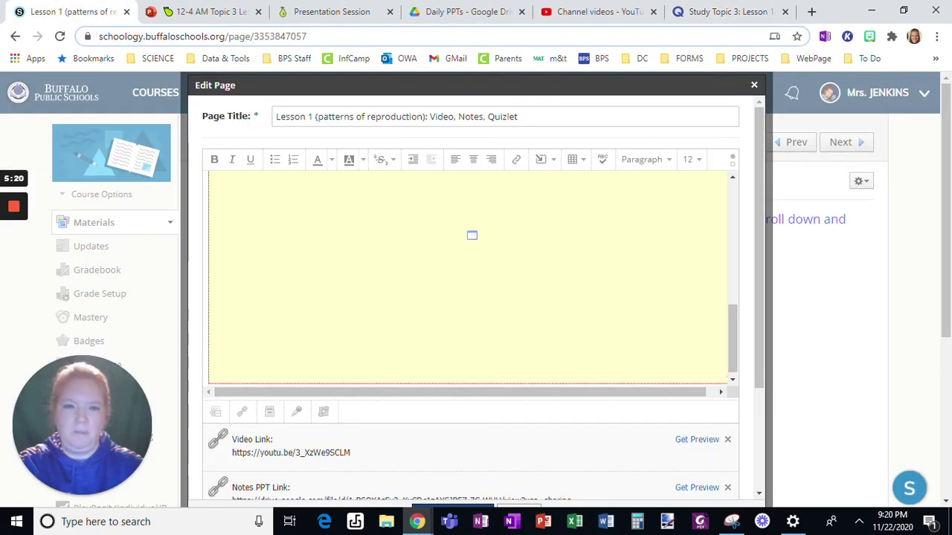
pyautogui.scroll(2, 468, 279)
pyautogui.scroll(-5, 468, 279)
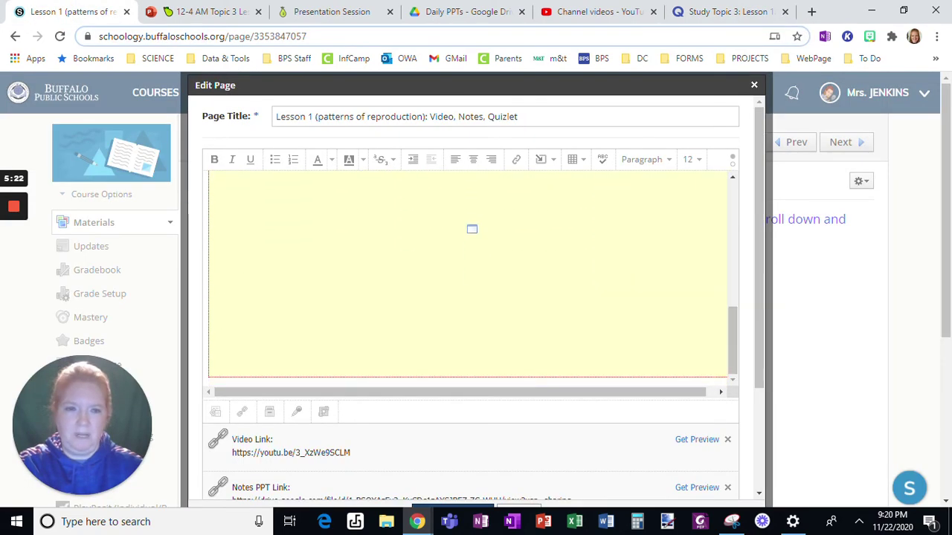
pyautogui.scroll(-2, 469, 298)
pyautogui.click(558, 202)
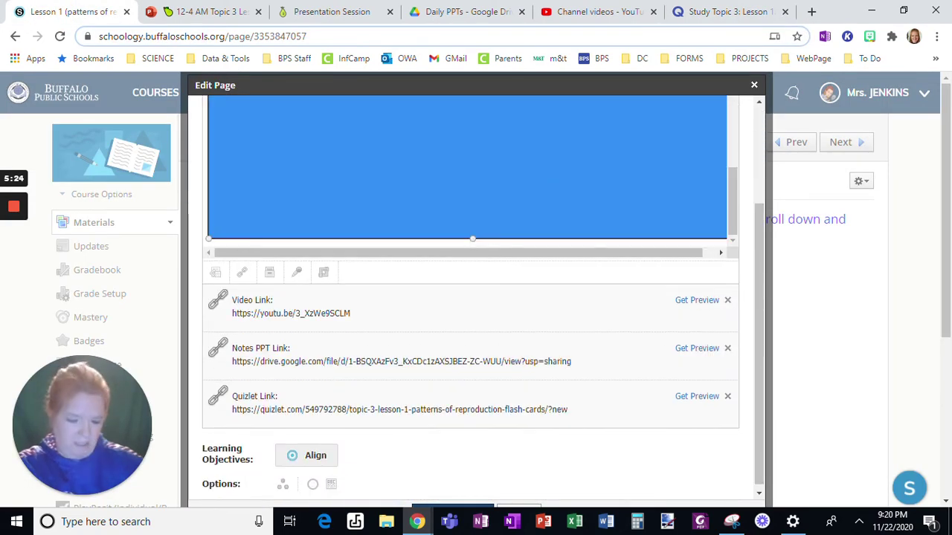
pyautogui.press('Return')
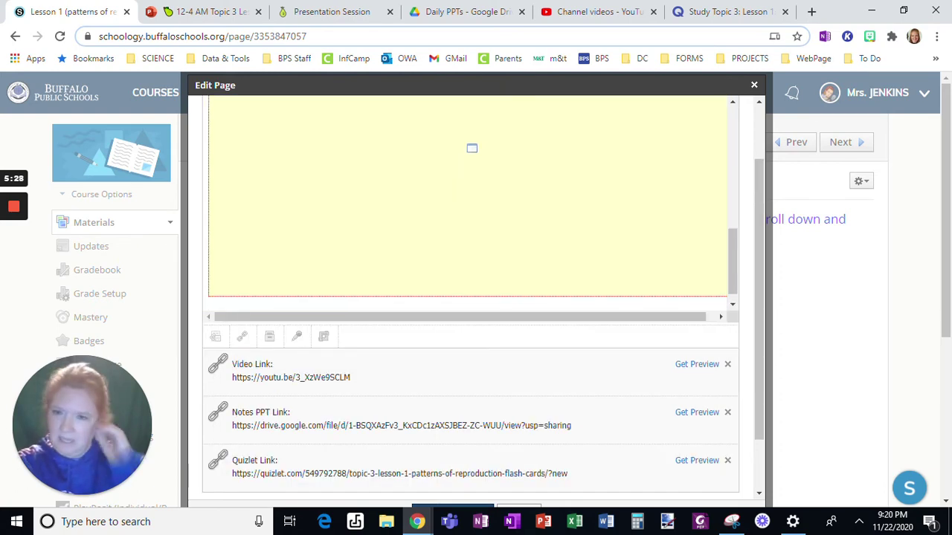
pyautogui.scroll(6, 472, 193)
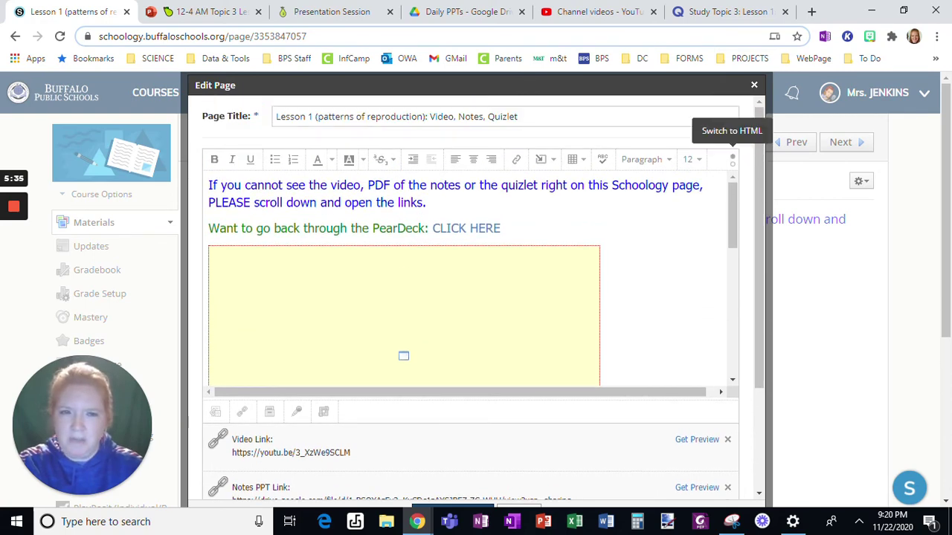
pyautogui.click(731, 158)
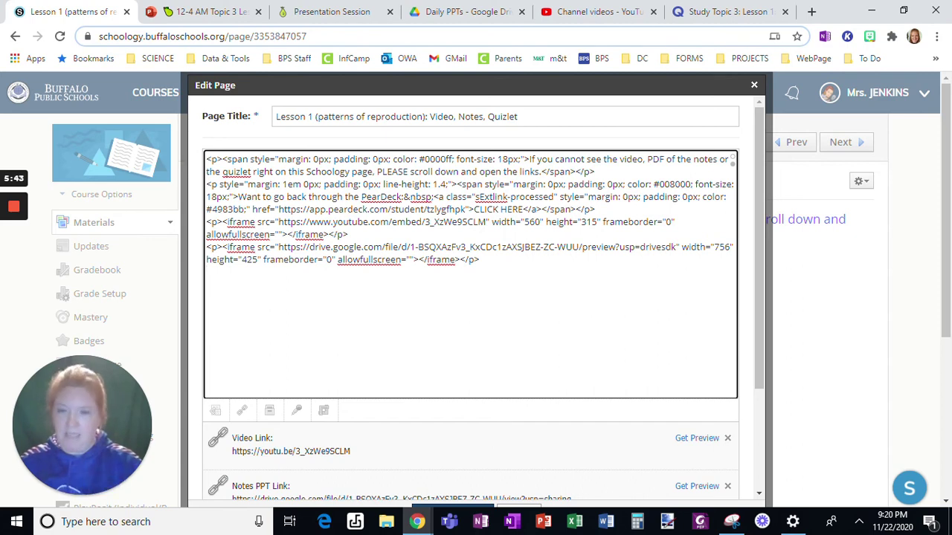
pyautogui.hotkey('ctrl', 'v')
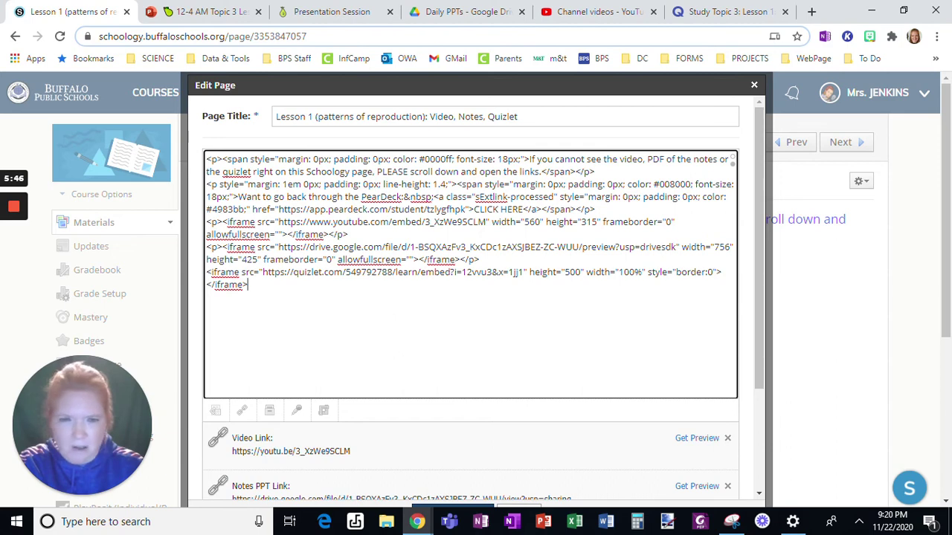
# Step: Set the Quizlet iframe's height to 600 and its width to 900 in the page's HTML source
pyautogui.click(572, 272)
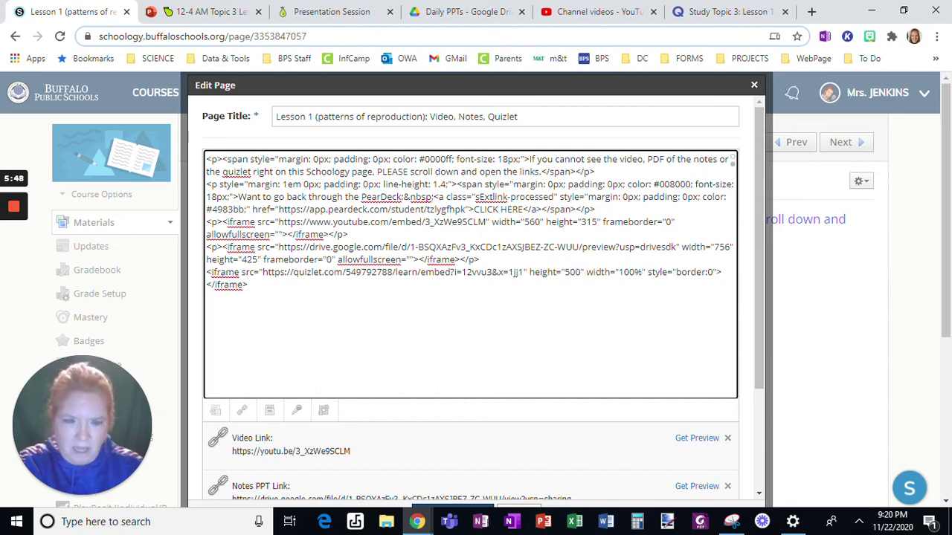
pyautogui.press('BackSpace')
pyautogui.write('6')
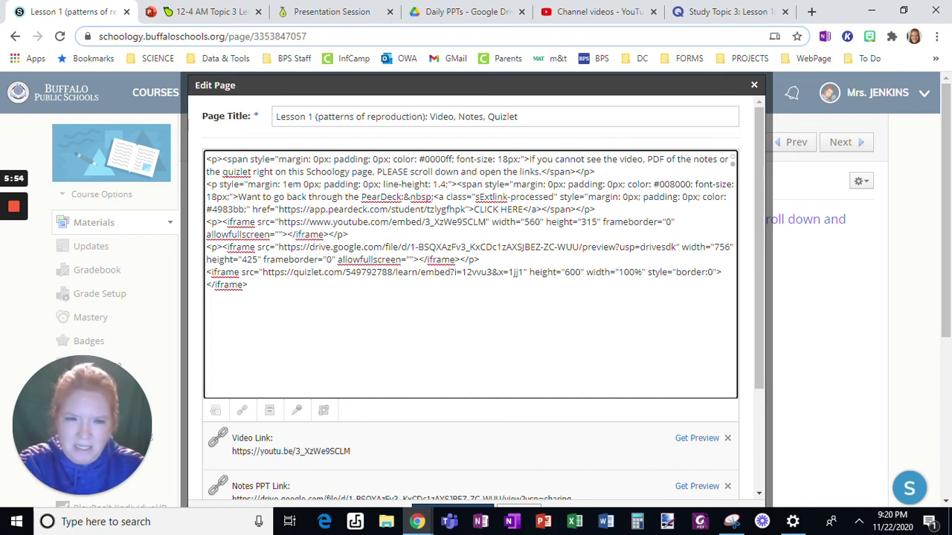
pyautogui.click(643, 272)
pyautogui.press('BackSpace')
pyautogui.press('BackSpace')
pyautogui.press('BackSpace')
pyautogui.press('BackSpace')
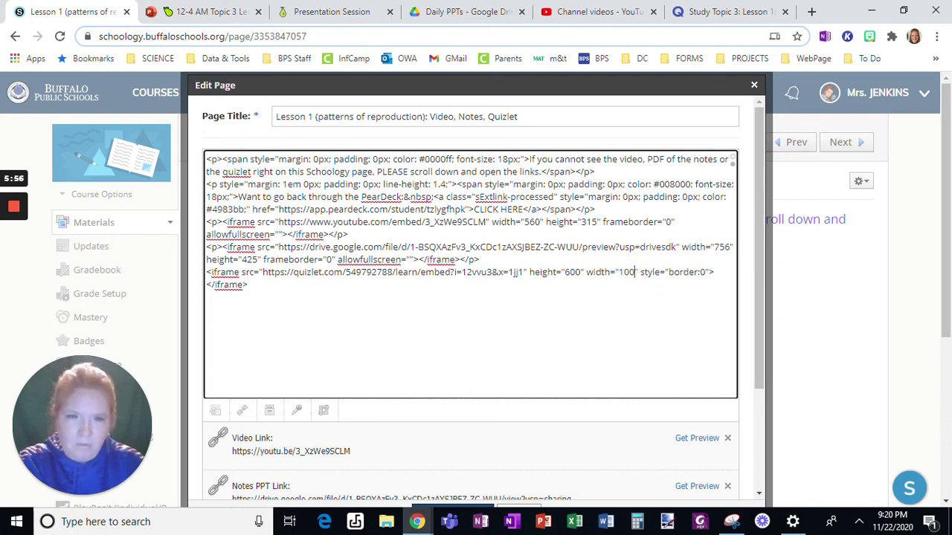
pyautogui.write('900')
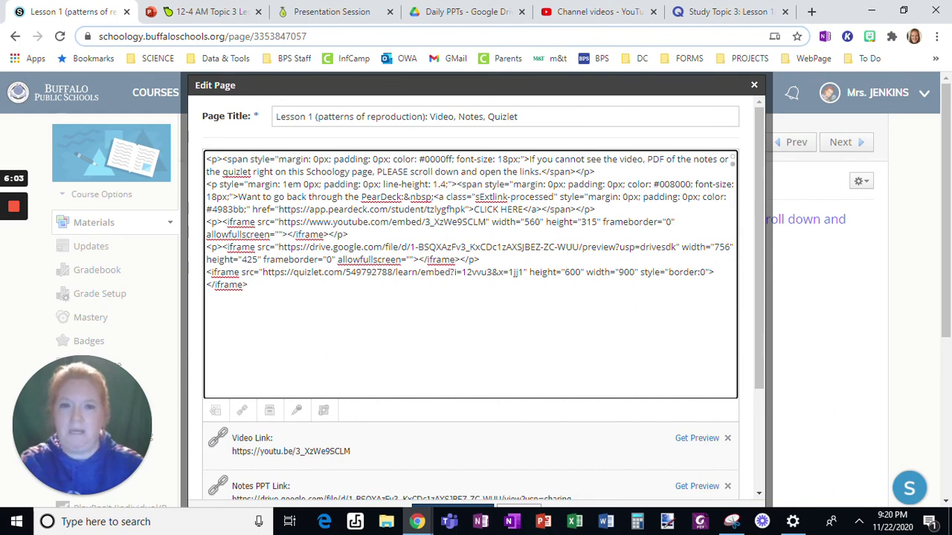
pyautogui.click(663, 338)
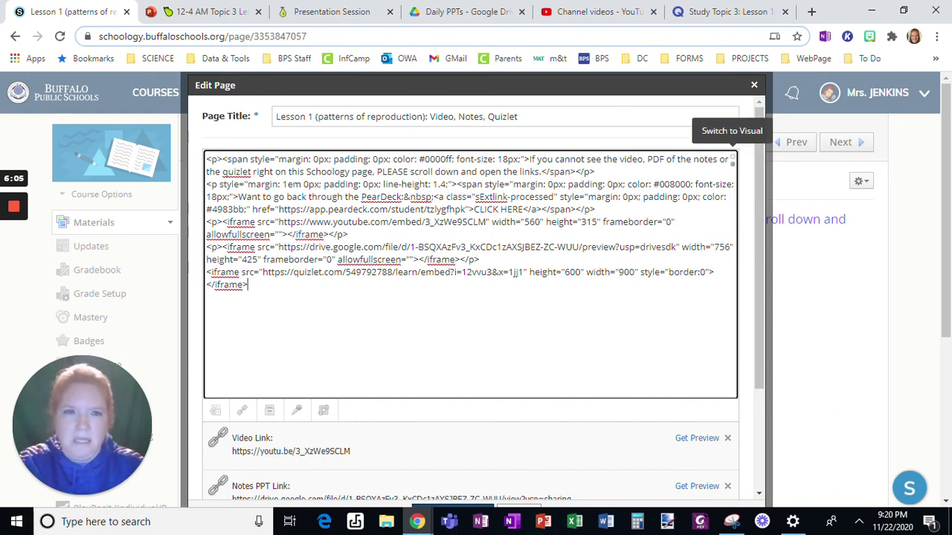
# Step: Return the page editor to the visual view and save the changes to the Lesson 1 page
pyautogui.click(732, 159)
pyautogui.scroll(-4, 469, 283)
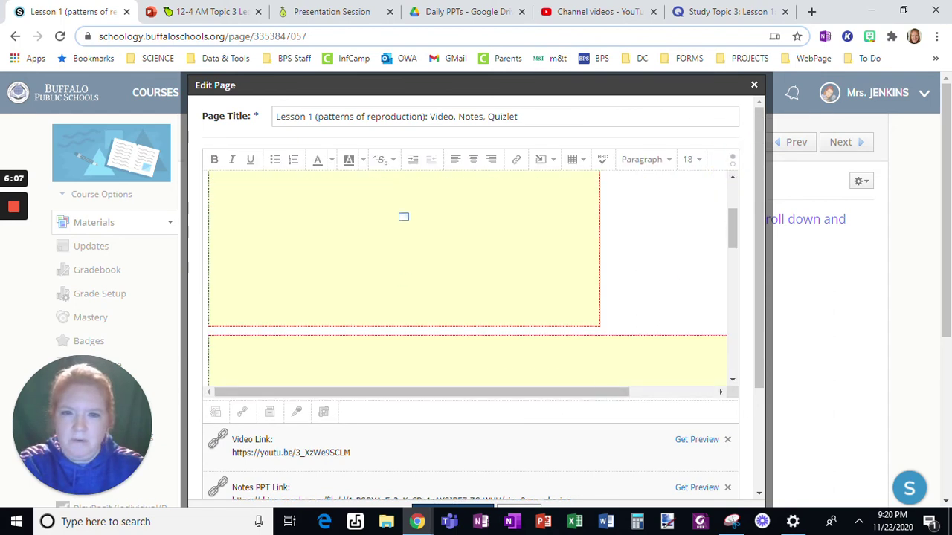
pyautogui.scroll(-4, 471, 345)
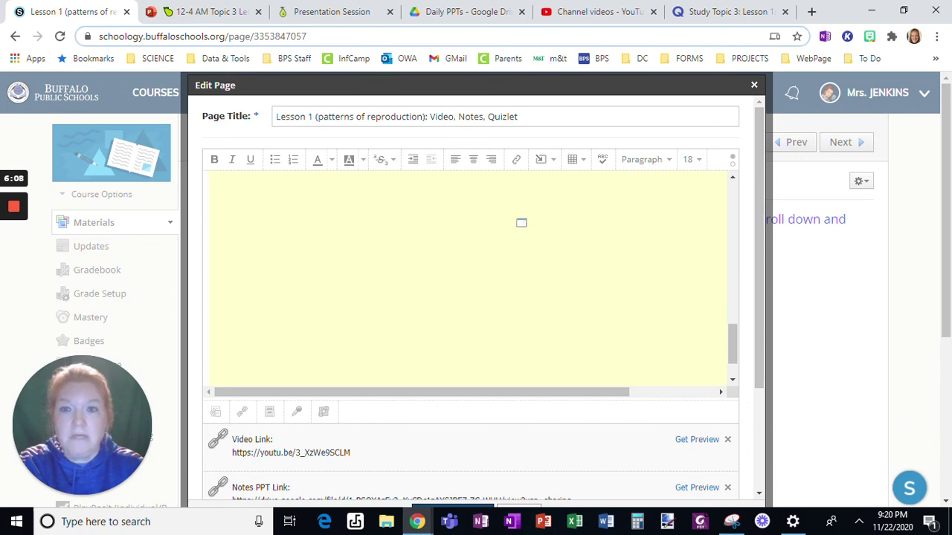
pyautogui.scroll(-2, 468, 298)
pyautogui.scroll(-2, 468, 298)
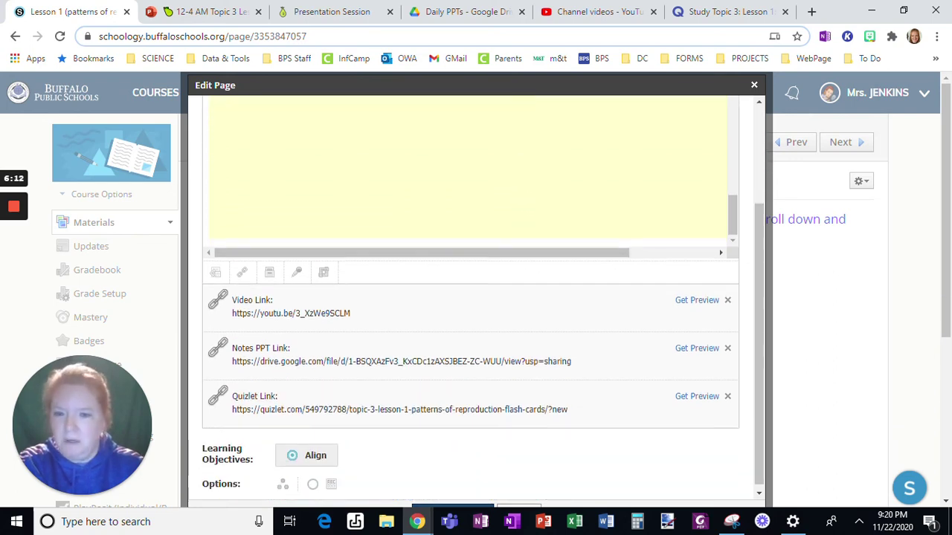
pyautogui.scroll(8, 521, 248)
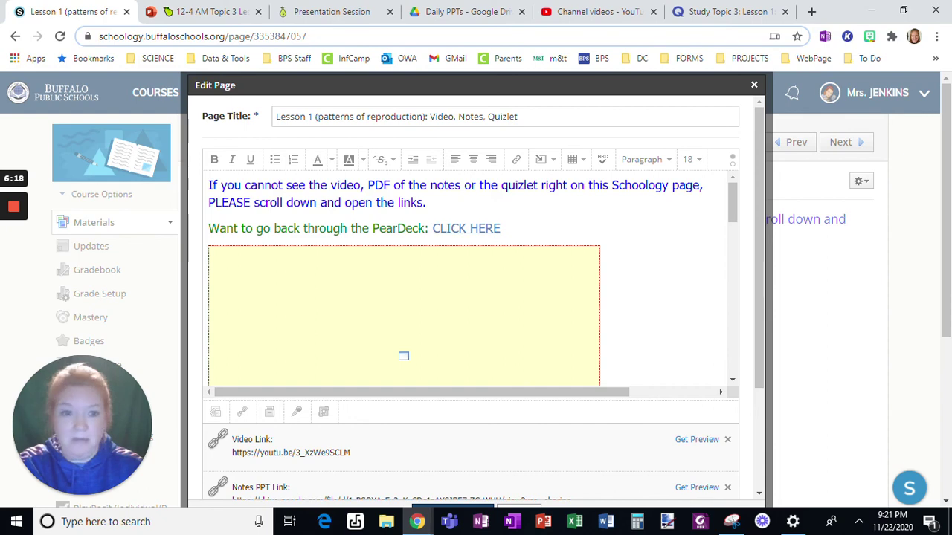
pyautogui.scroll(-3, 466, 230)
pyautogui.scroll(-8, 467, 298)
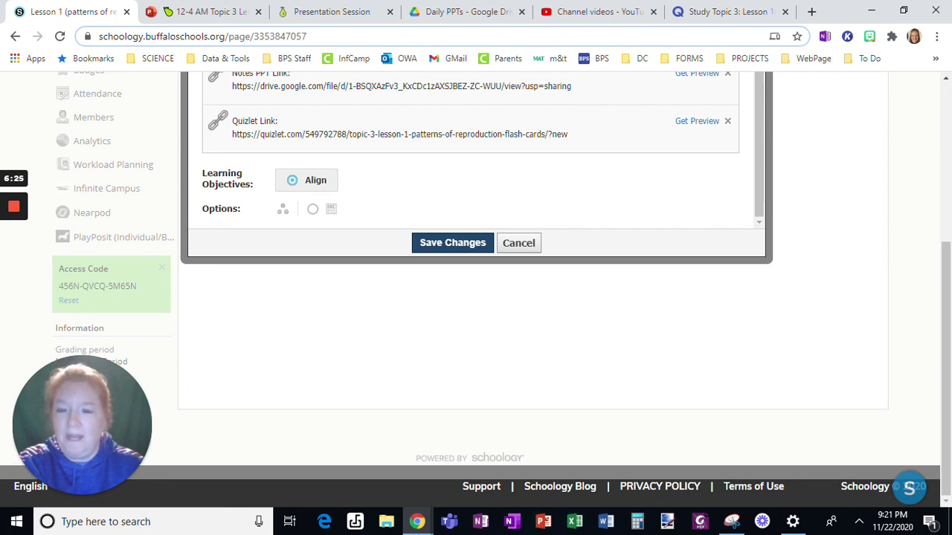
pyautogui.click(452, 243)
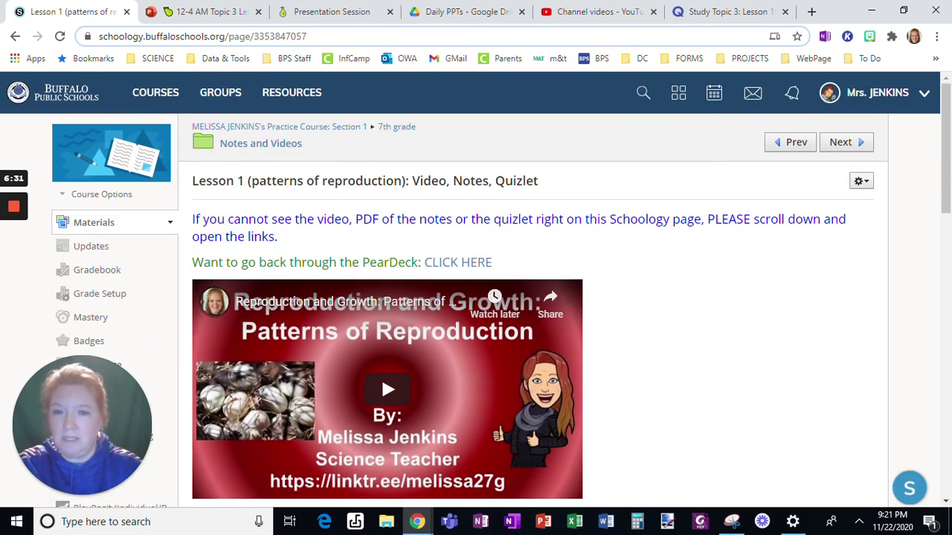
# Step: Test the PearDeck link on the saved page, then check the embedded video, notes PDF and Quizlet and the attached backup links
pyautogui.click(458, 262)
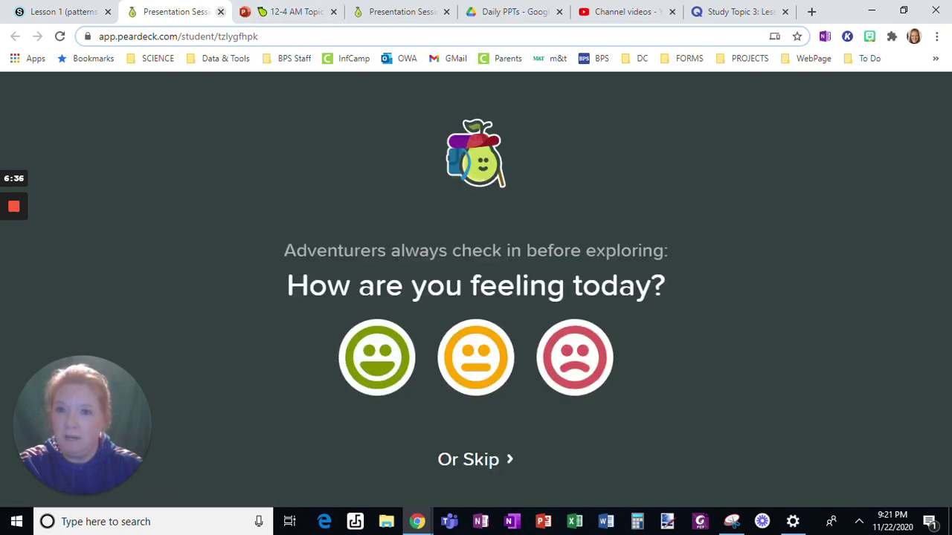
pyautogui.click(220, 11)
pyautogui.scroll(-3, 456, 290)
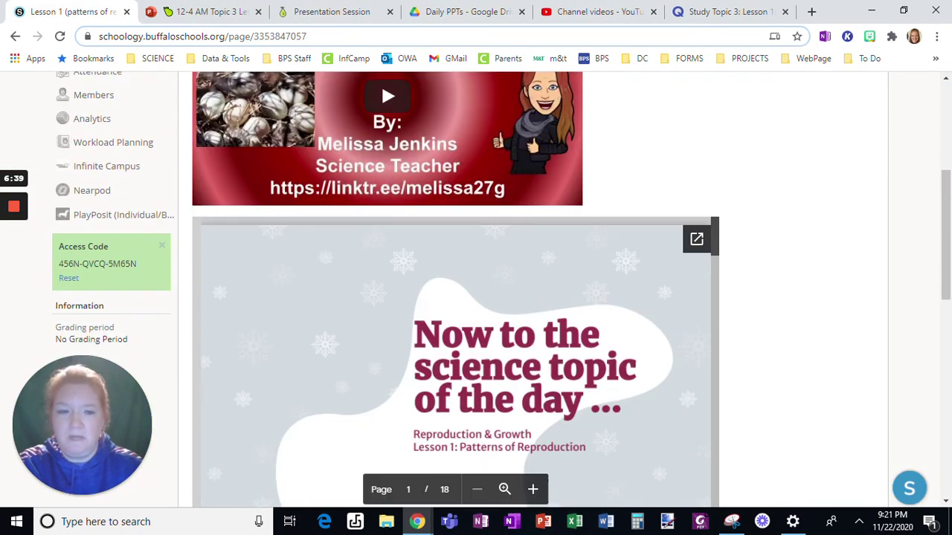
pyautogui.scroll(-10, 455, 310)
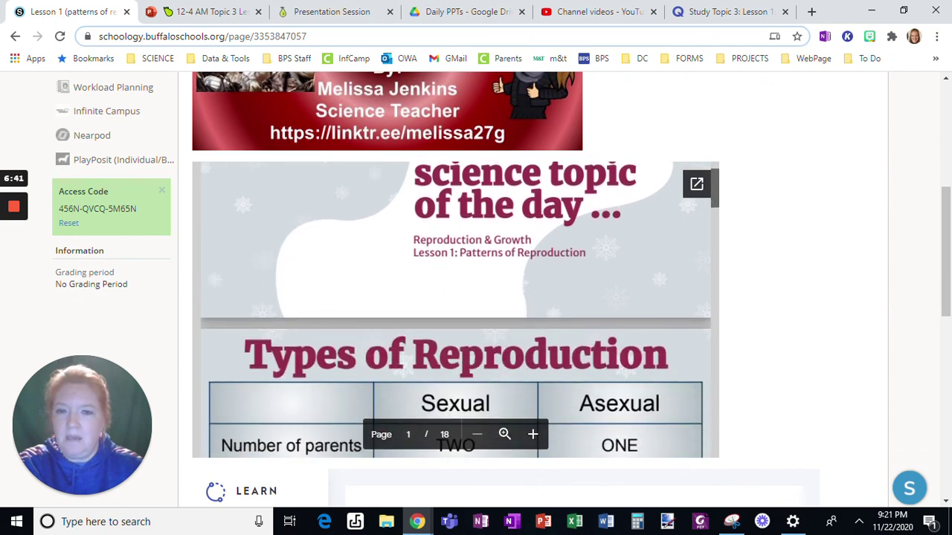
pyautogui.scroll(-6, 455, 309)
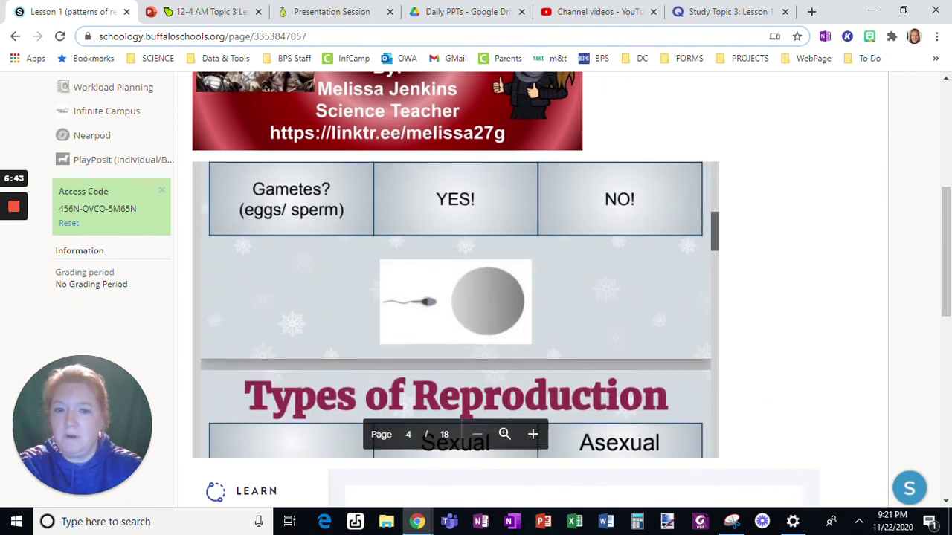
pyautogui.scroll(-5, 455, 309)
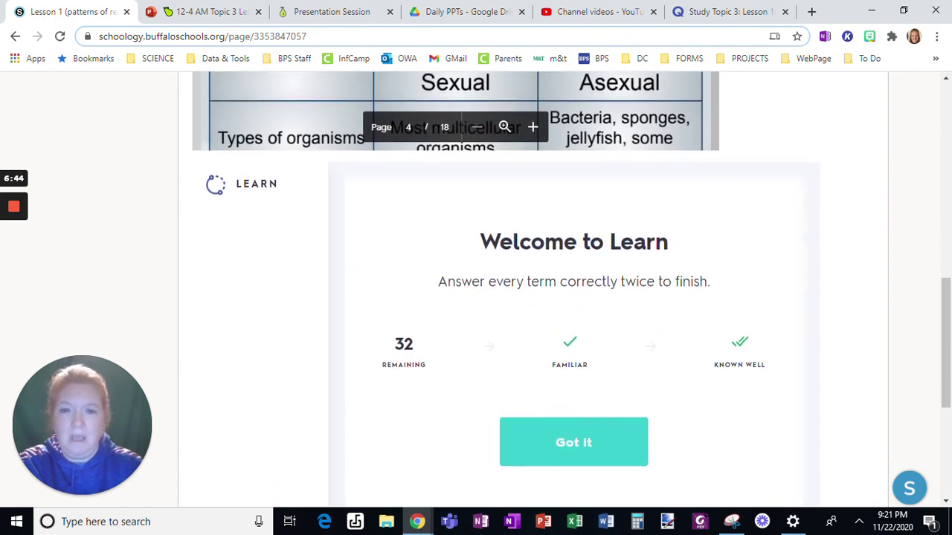
pyautogui.scroll(-2, 455, 310)
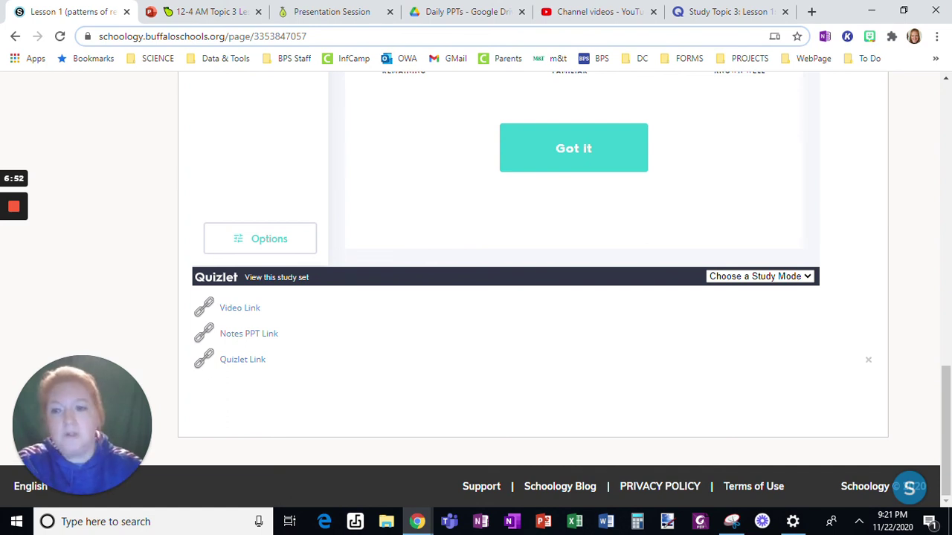
pyautogui.scroll(3, 869, 360)
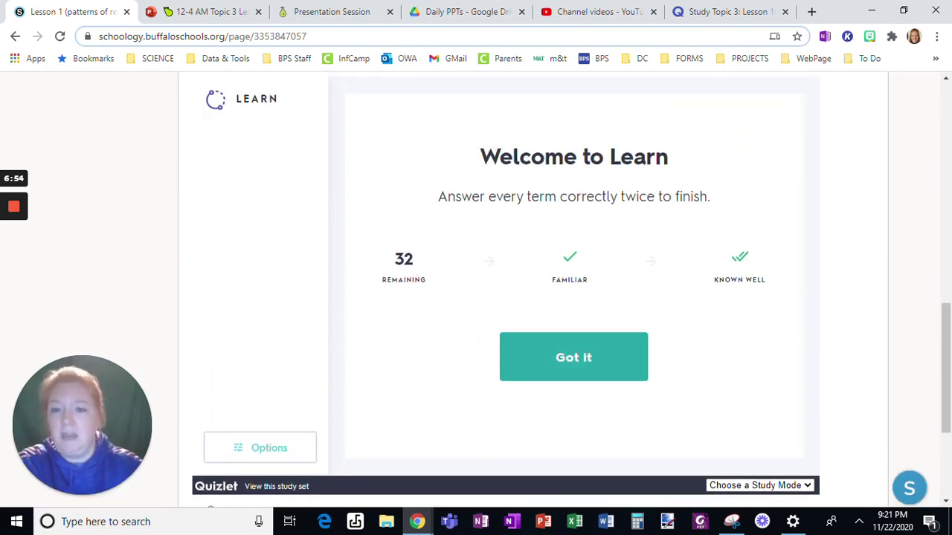